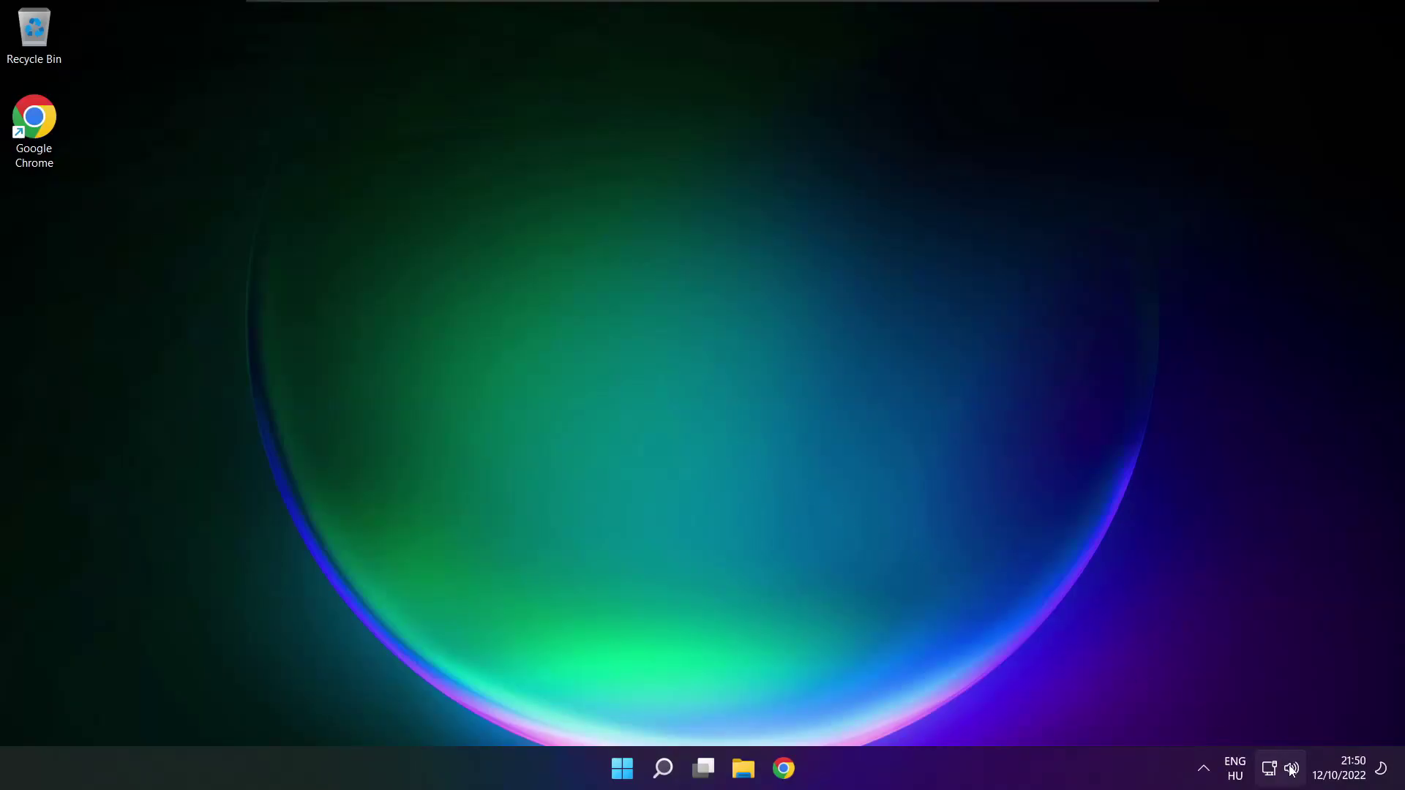
Switch the sound output device from the quick volume settings to Speakers (High Definition Audio Device).
{"action": "left_click", "coordinate": [1292, 770]}
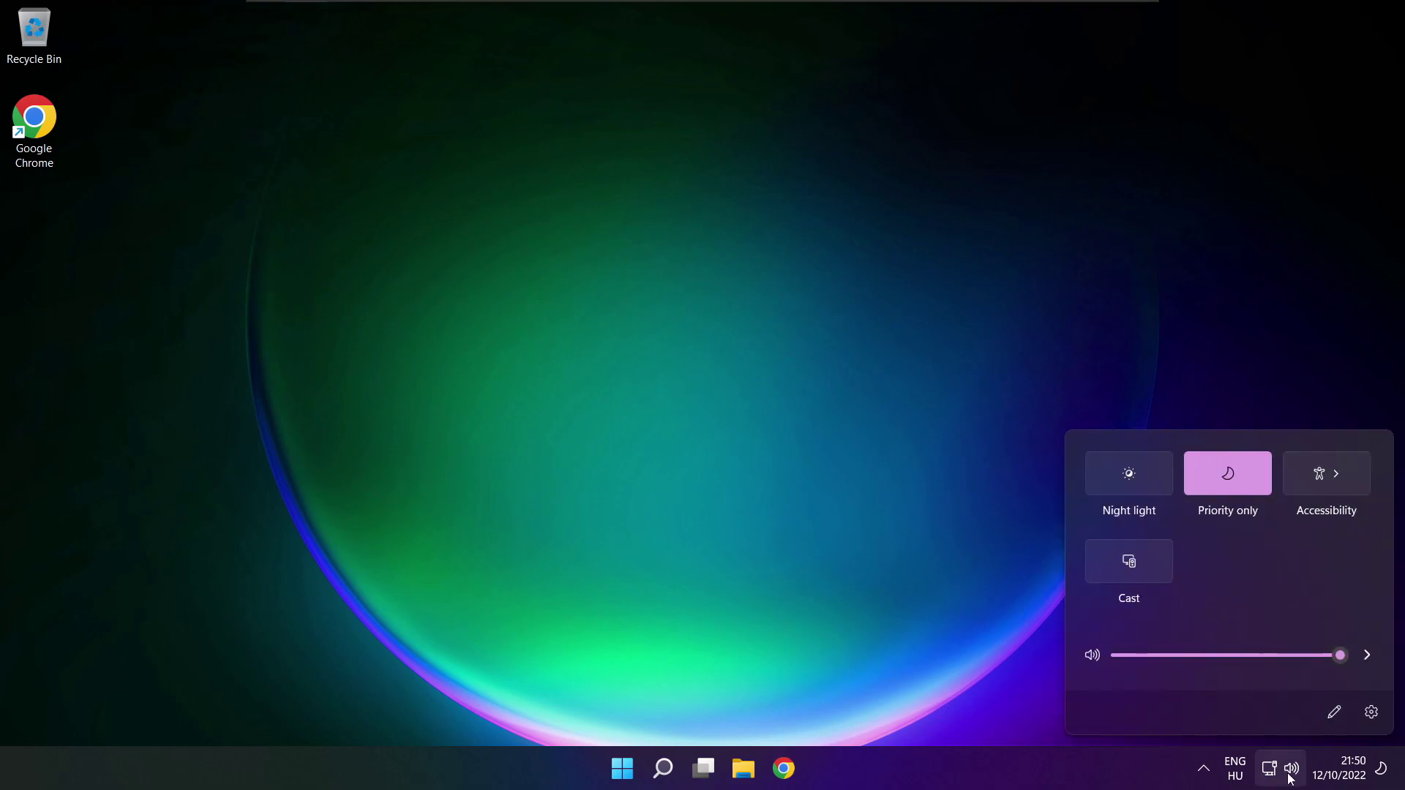
{"action": "left_click", "coordinate": [1368, 657]}
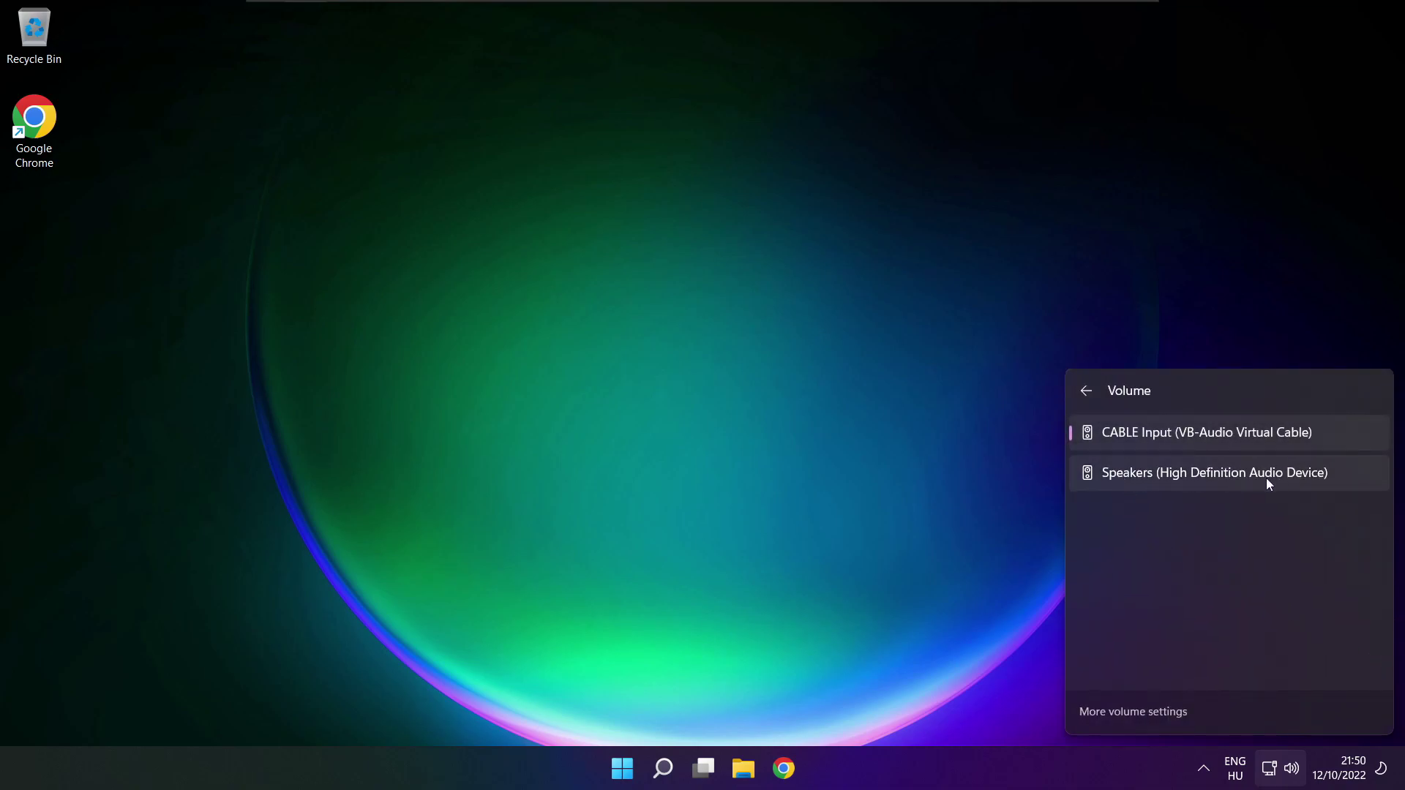
{"action": "left_click", "coordinate": [1342, 482]}
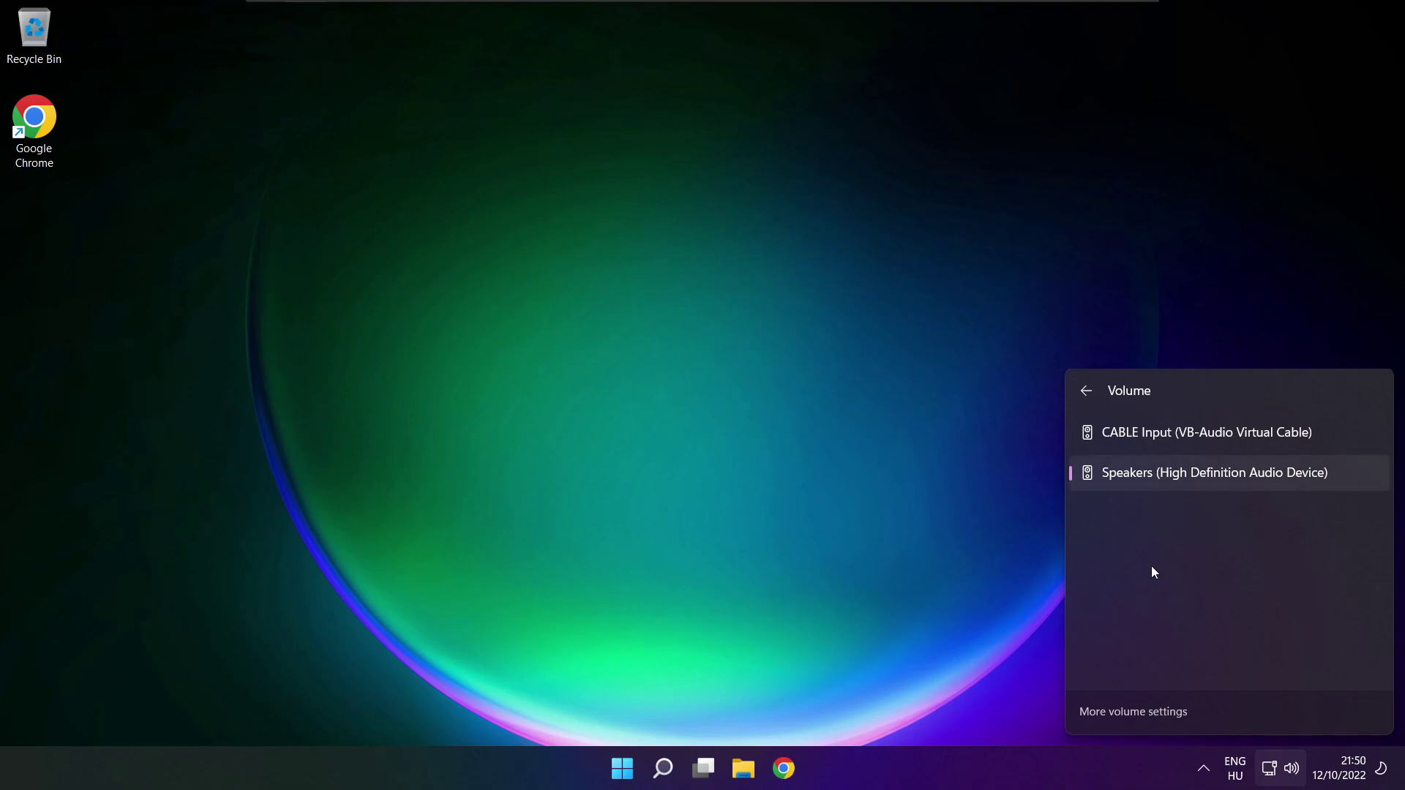
{"action": "left_click", "coordinate": [742, 427]}
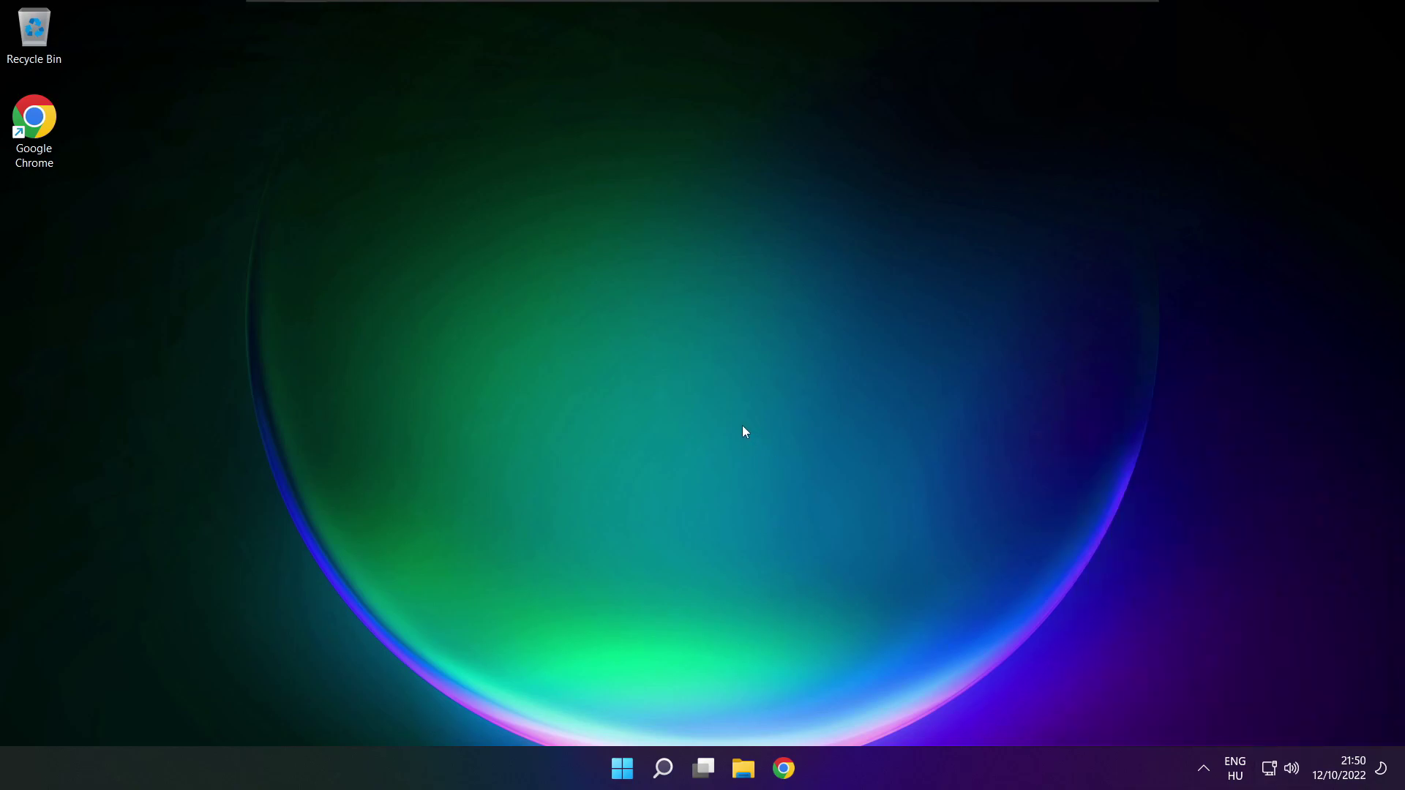
{"action": "left_click", "coordinate": [622, 769]}
{"action": "left_click", "coordinate": [929, 704]}
Open the full sound settings, choose Speakers as the output device and set the output volume to 100.
{"action": "left_click", "coordinate": [1293, 769]}
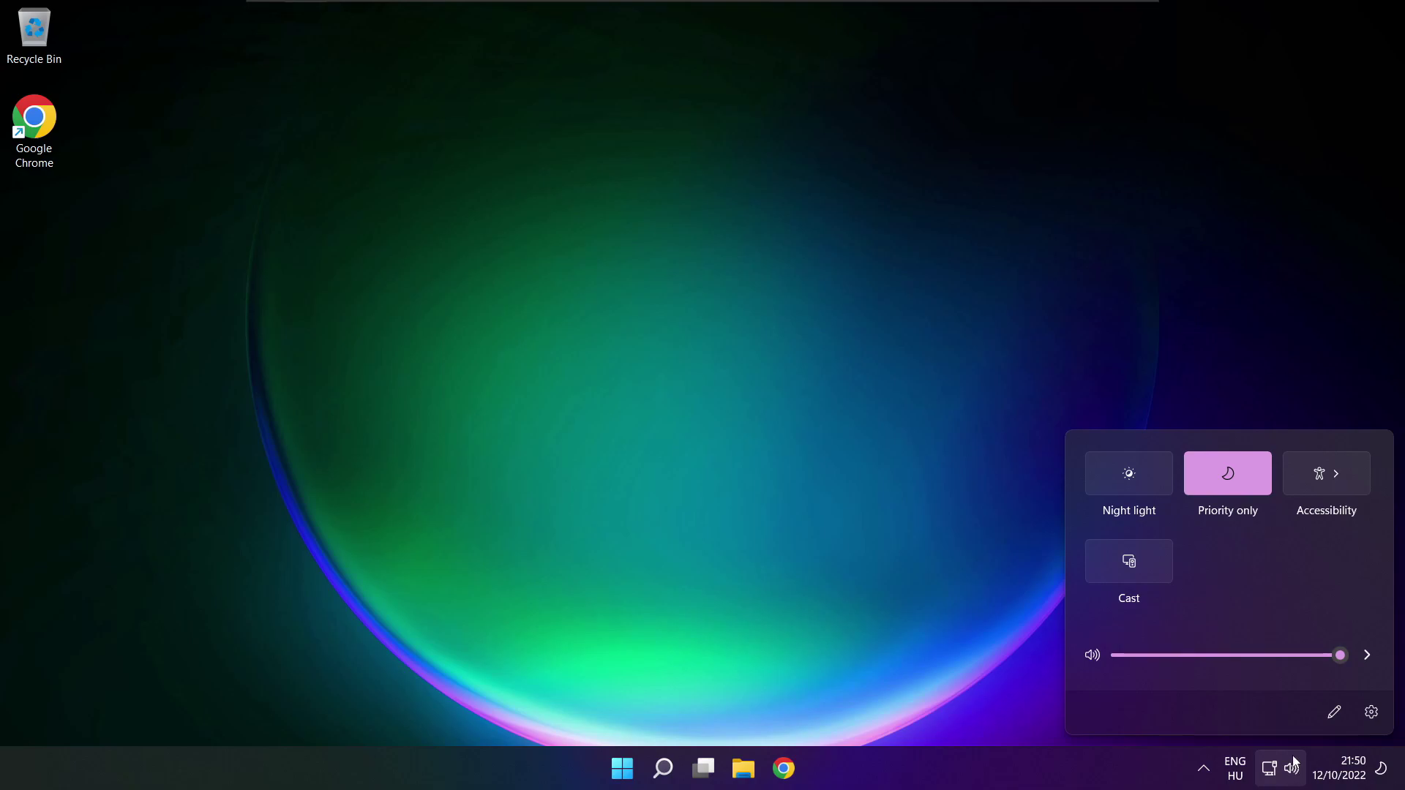
{"action": "left_click", "coordinate": [1367, 655]}
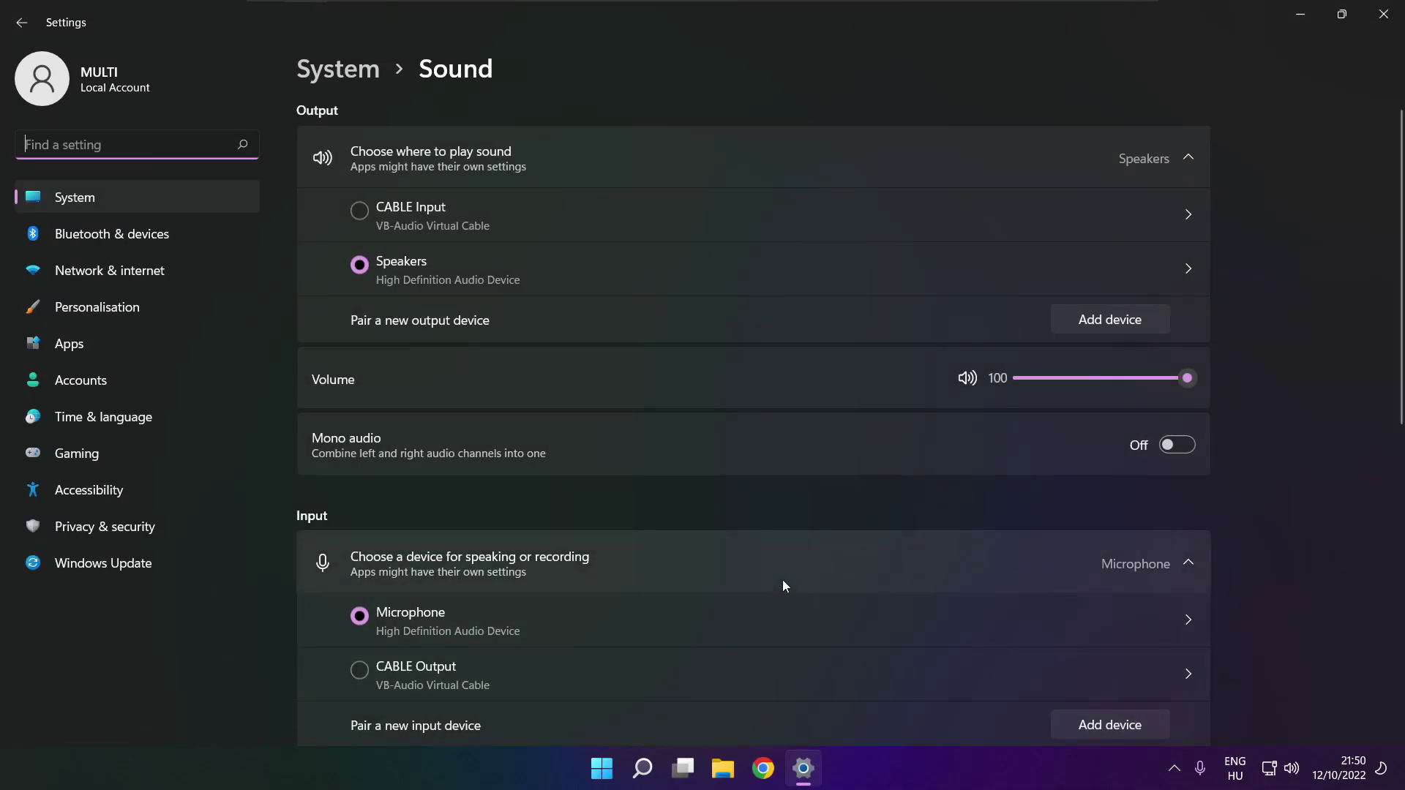
{"action": "left_click", "coordinate": [377, 265]}
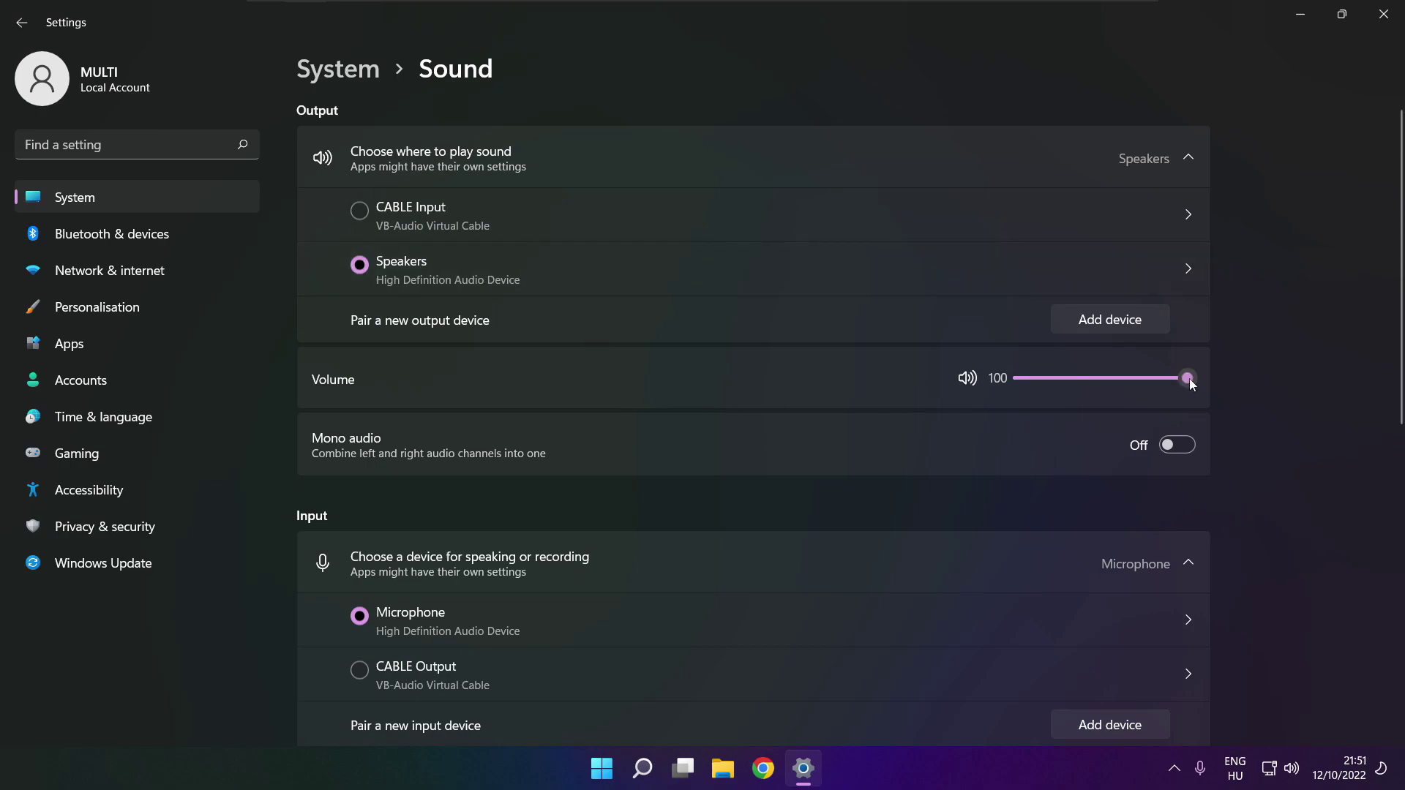
{"action": "mouse_move", "coordinate": [1187, 377]}
{"action": "left_mouse_down"}
{"action": "mouse_move", "coordinate": [1083, 376]}
{"action": "mouse_move", "coordinate": [1203, 381]}
{"action": "left_mouse_up"}
Open the additional sound settings and disable the CABLE Input playback device.
{"action": "left_click_drag", "start_coordinate": [1402, 372], "coordinate": [1395, 613]}
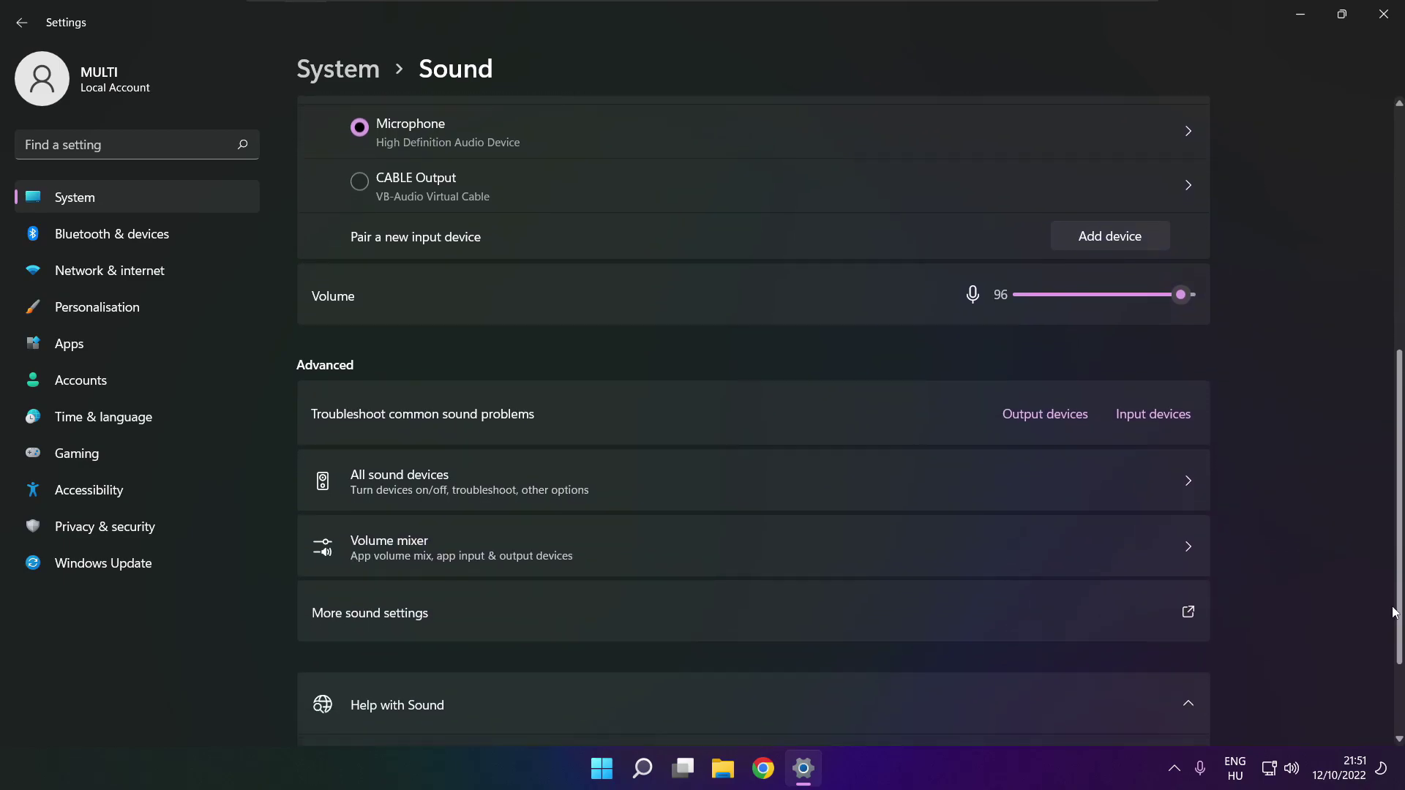
{"action": "left_click", "coordinate": [579, 620]}
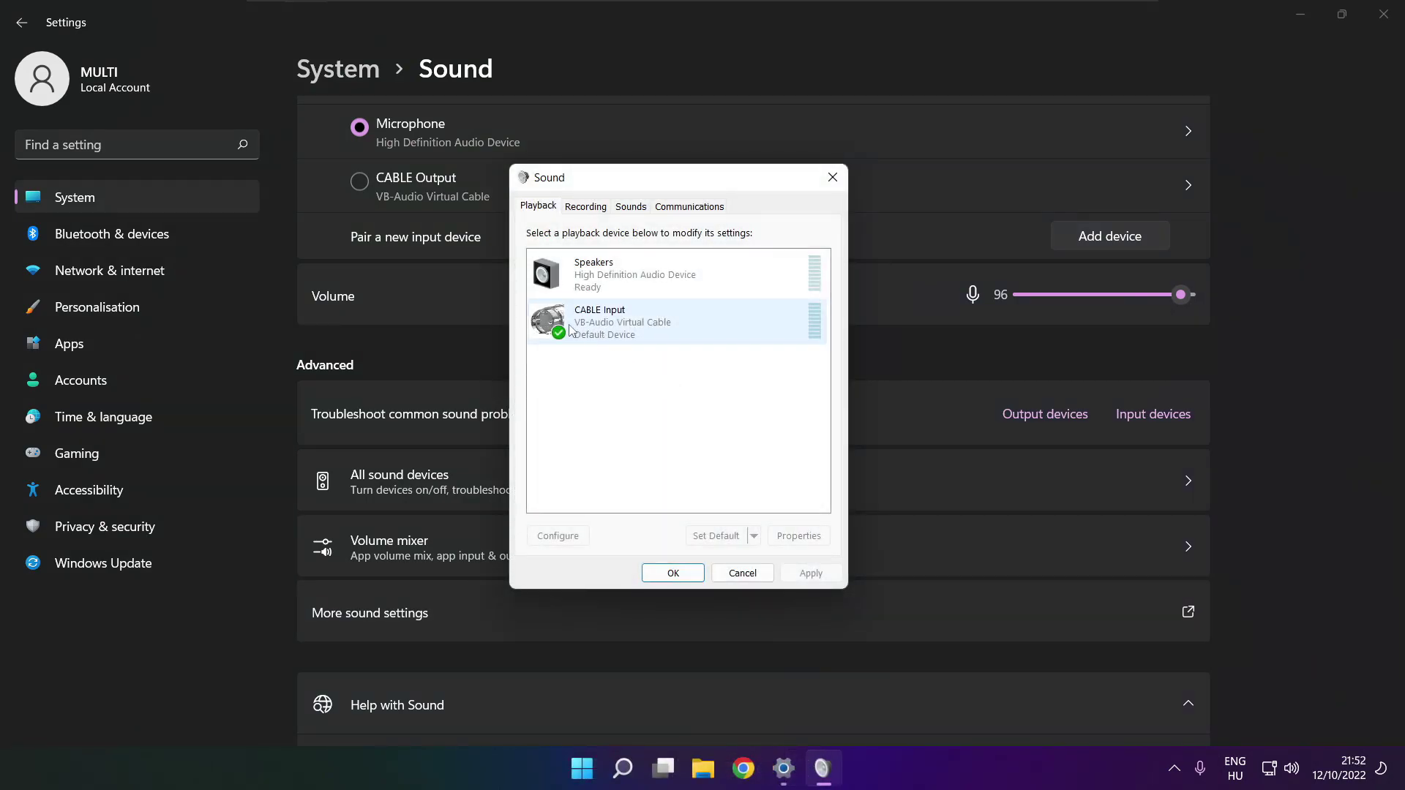
{"action": "left_click", "coordinate": [645, 333]}
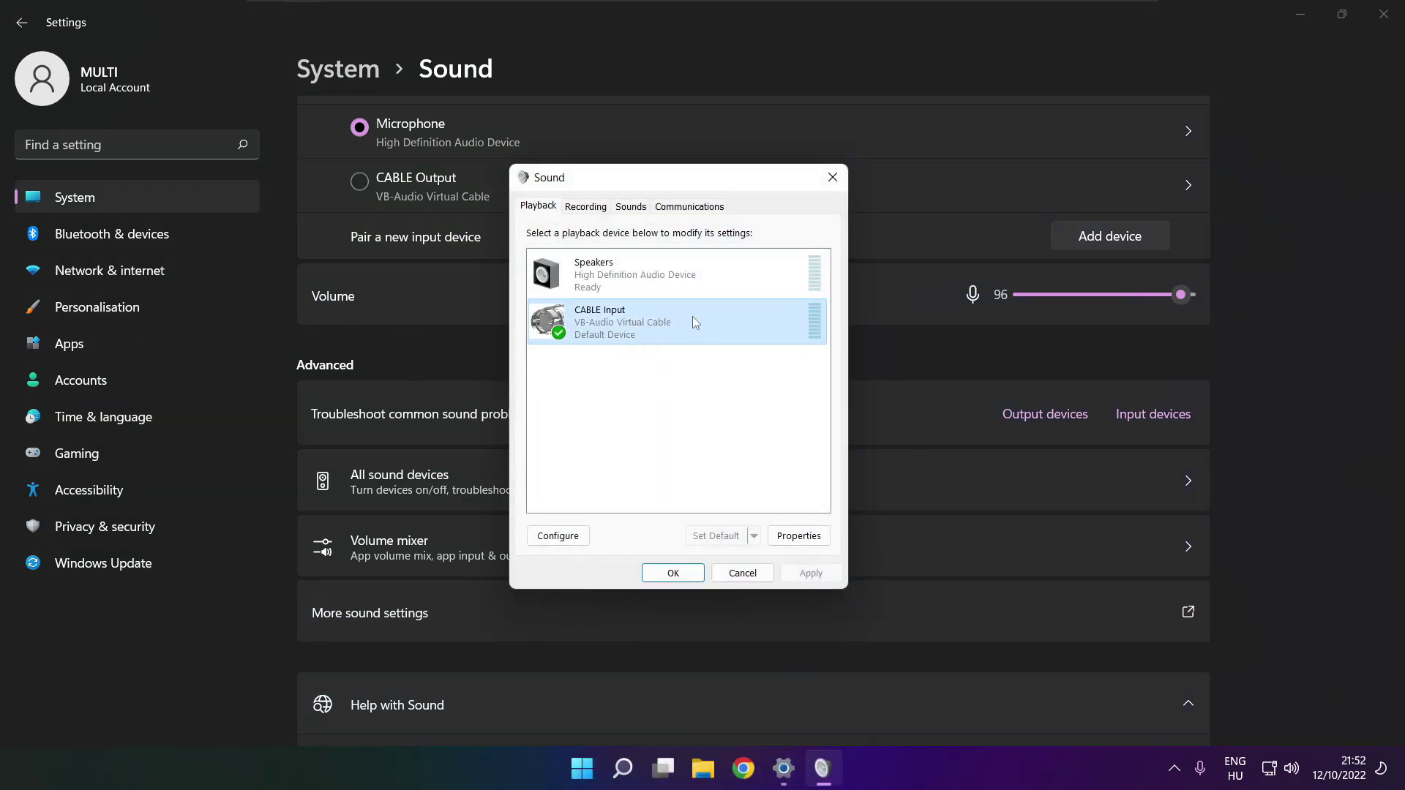
{"action": "right_click", "coordinate": [743, 320]}
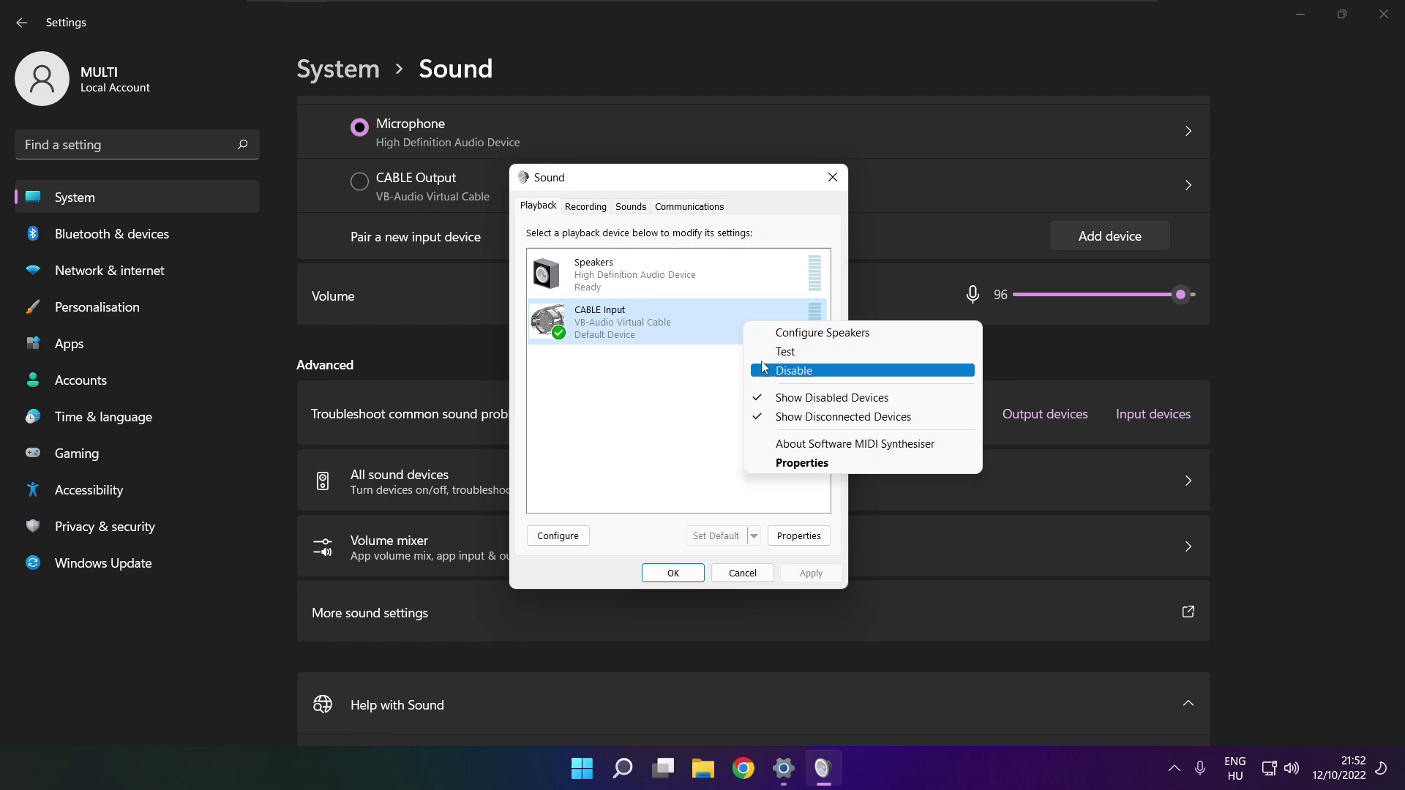
{"action": "left_click", "coordinate": [794, 371]}
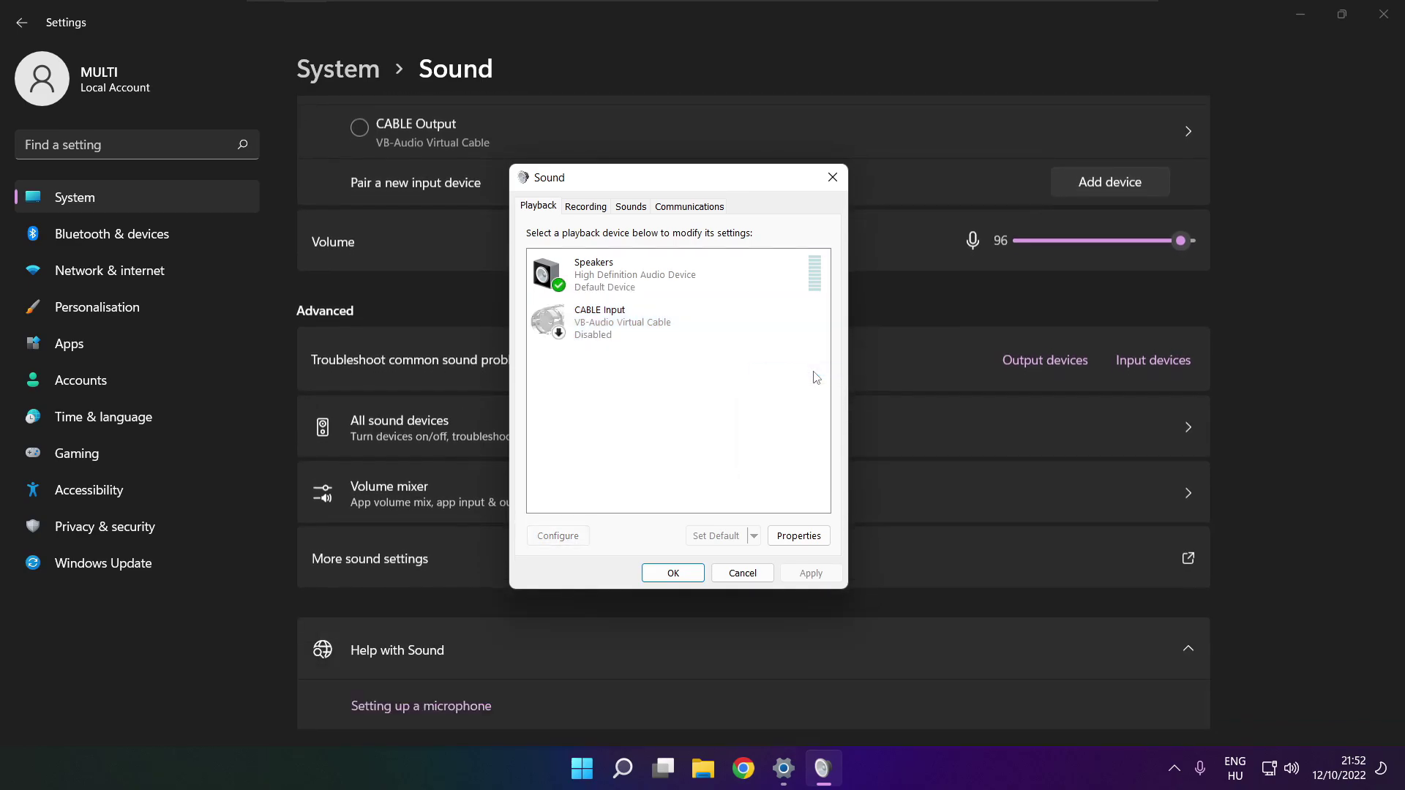
Configure the Speakers playback device as 7.1 Surround, keeping all optional speakers, and finish the speaker setup.
{"action": "left_click", "coordinate": [691, 271]}
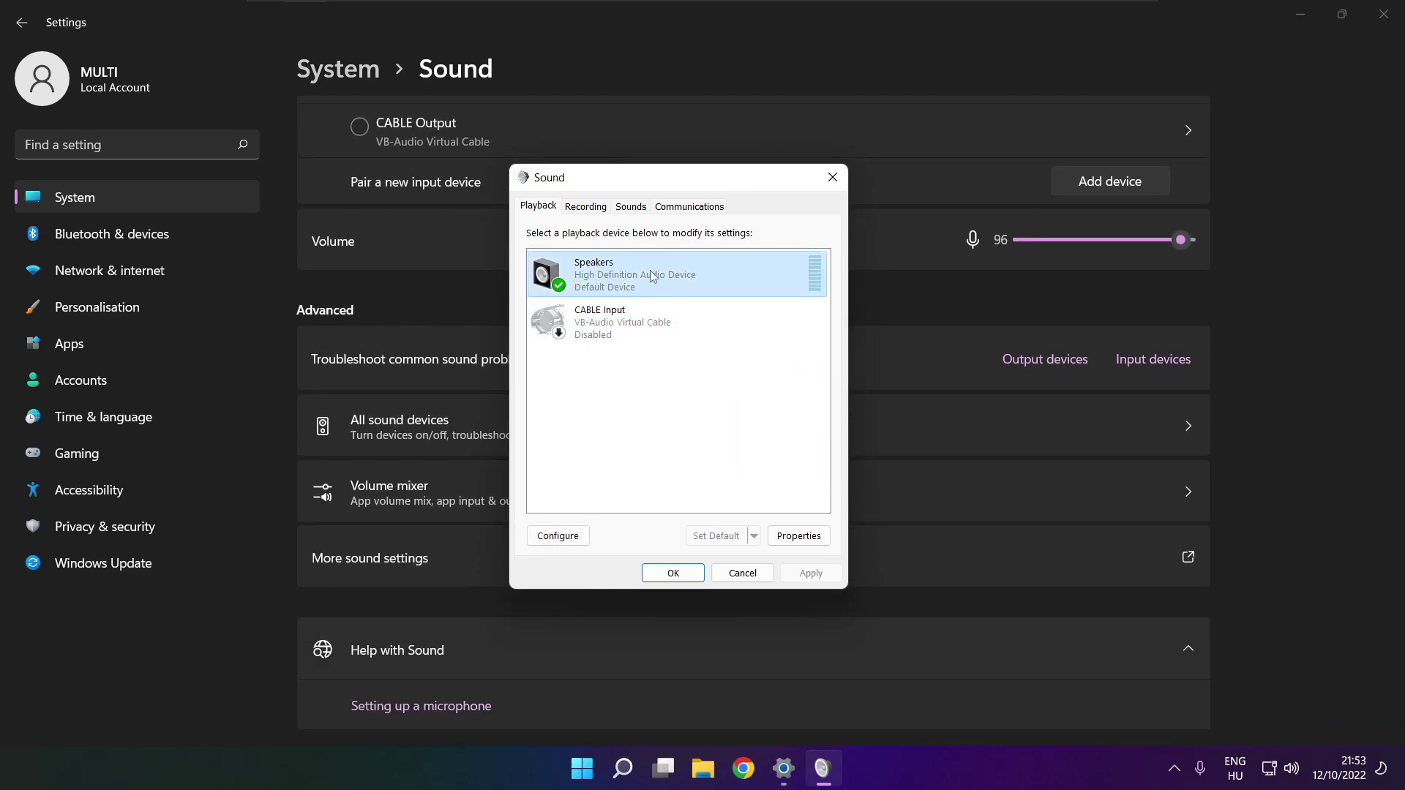
{"action": "right_click", "coordinate": [680, 283]}
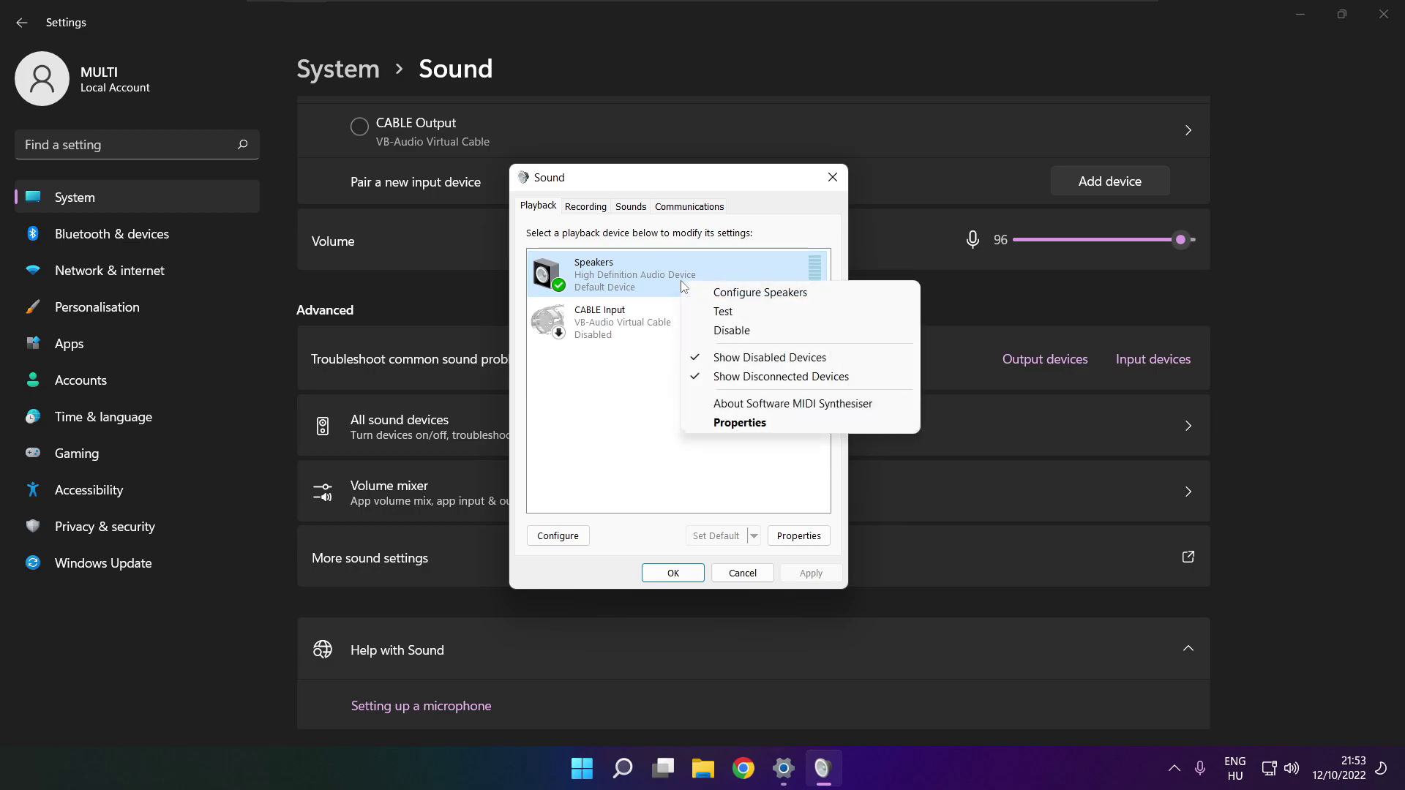
{"action": "left_click", "coordinate": [776, 294]}
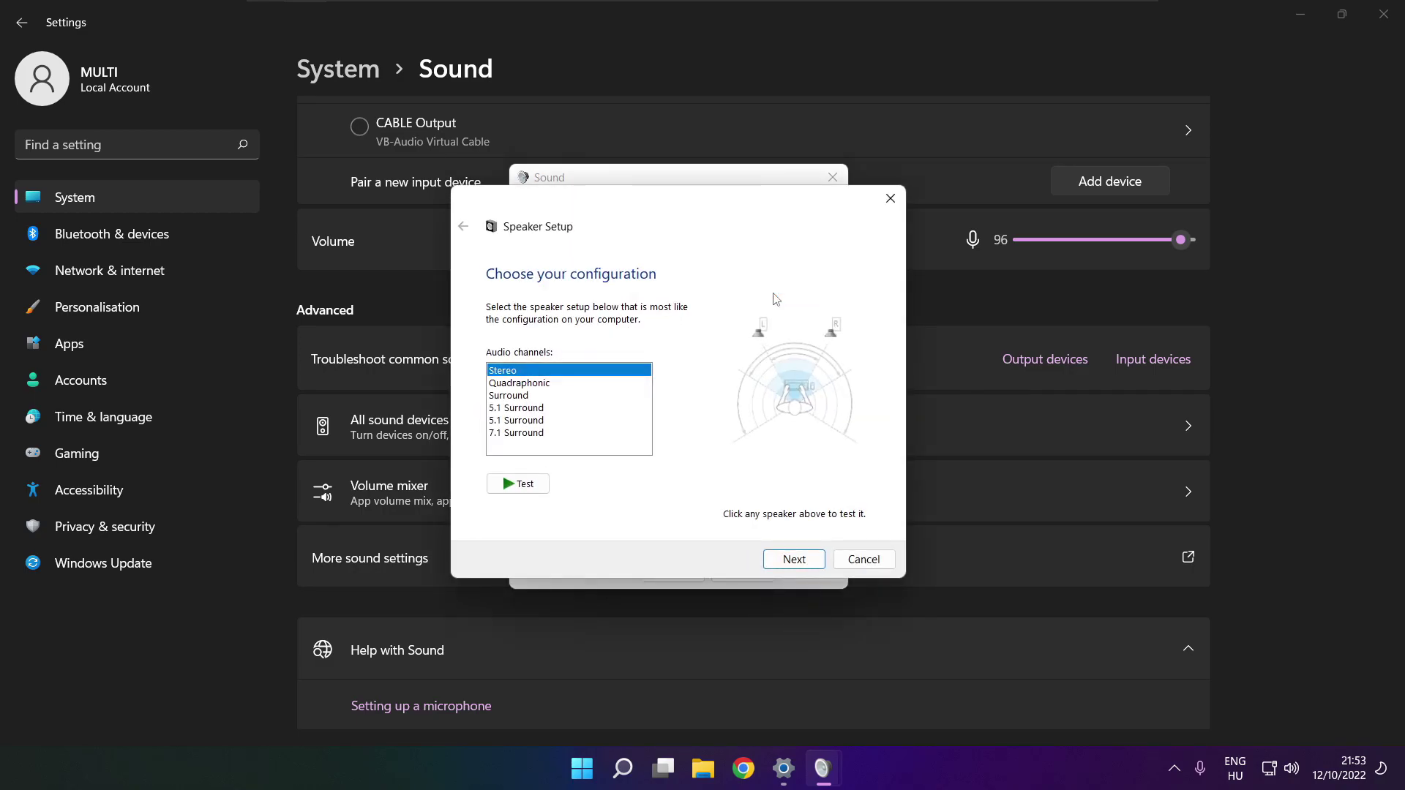
{"action": "left_click", "coordinate": [523, 433]}
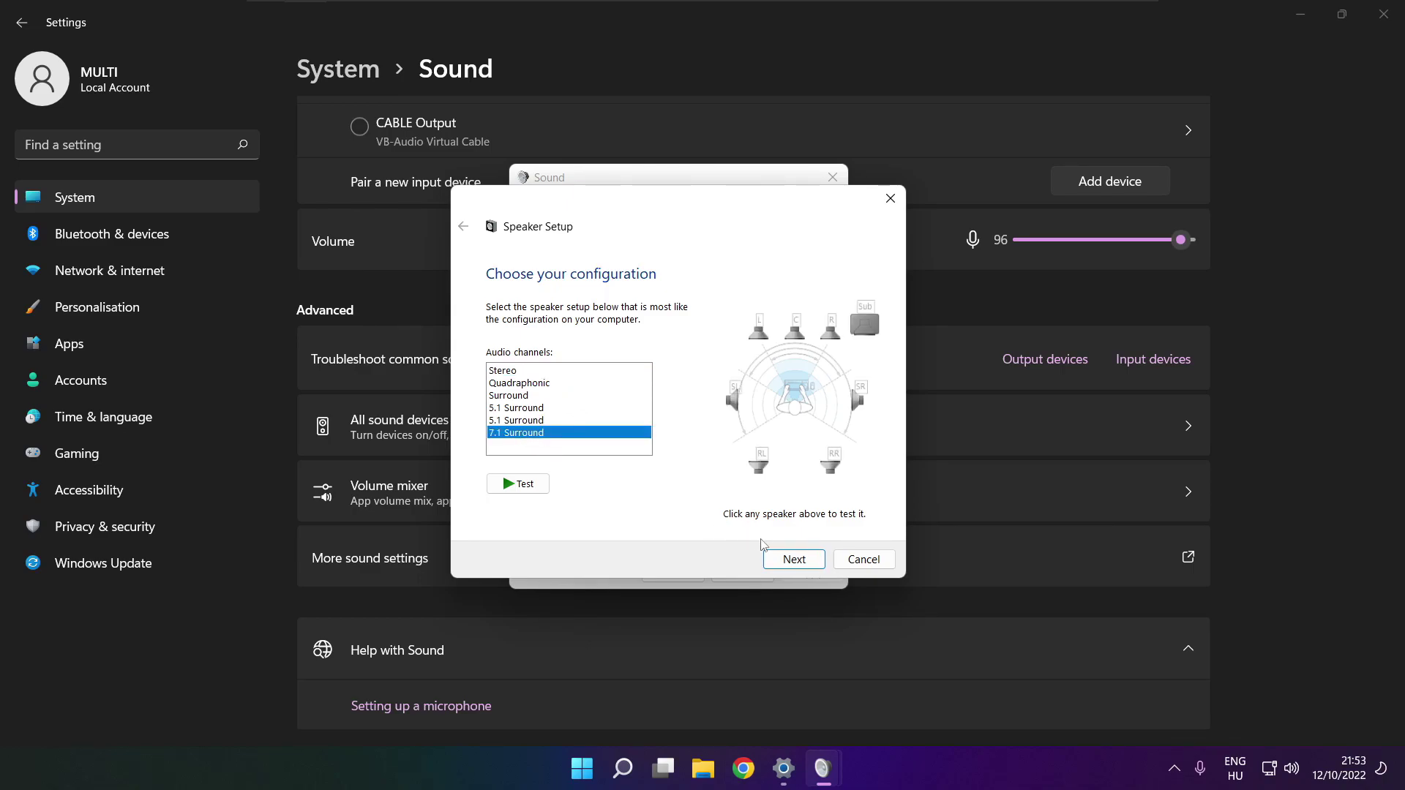
{"action": "left_click", "coordinate": [794, 559]}
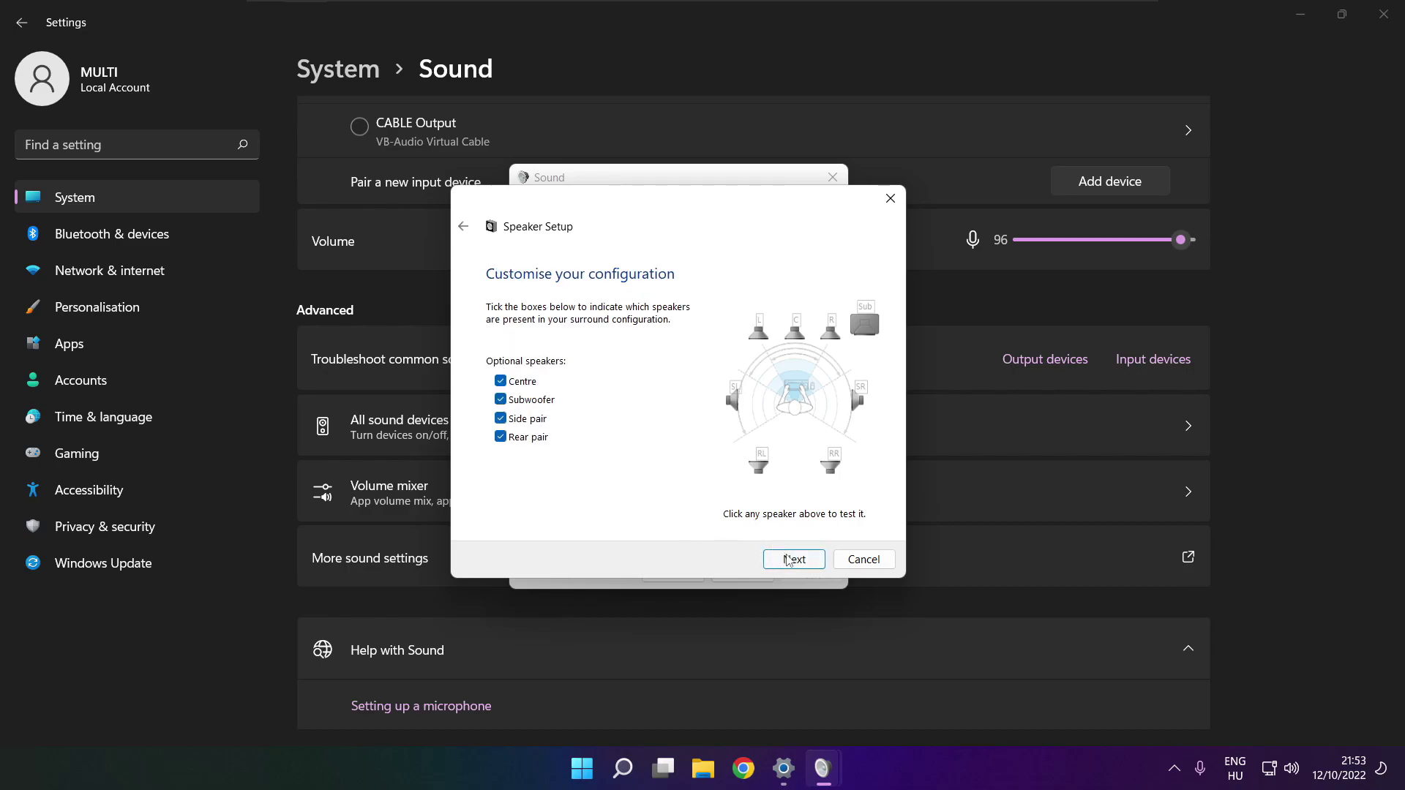
{"action": "left_click", "coordinate": [788, 560]}
{"action": "left_click", "coordinate": [789, 561]}
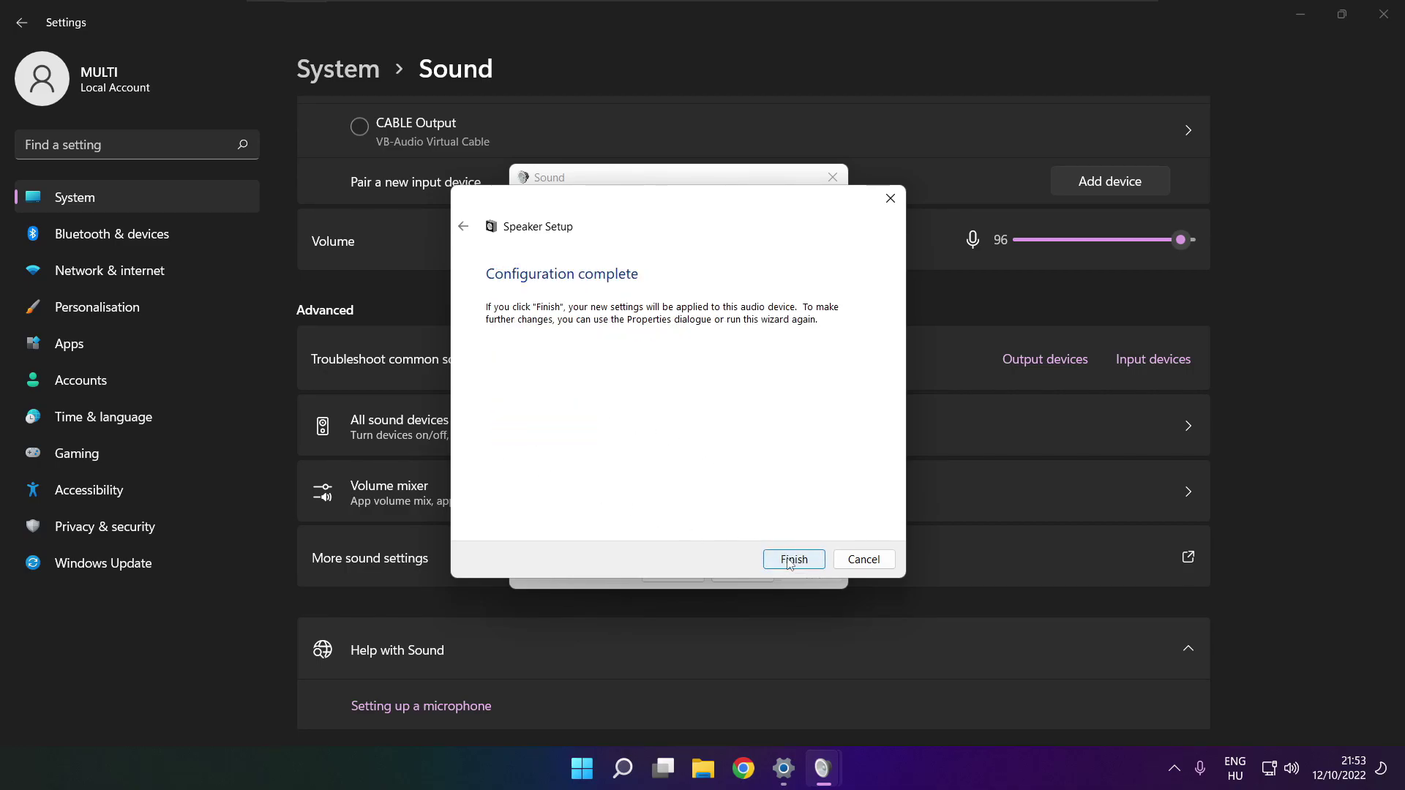
{"action": "left_click", "coordinate": [789, 560]}
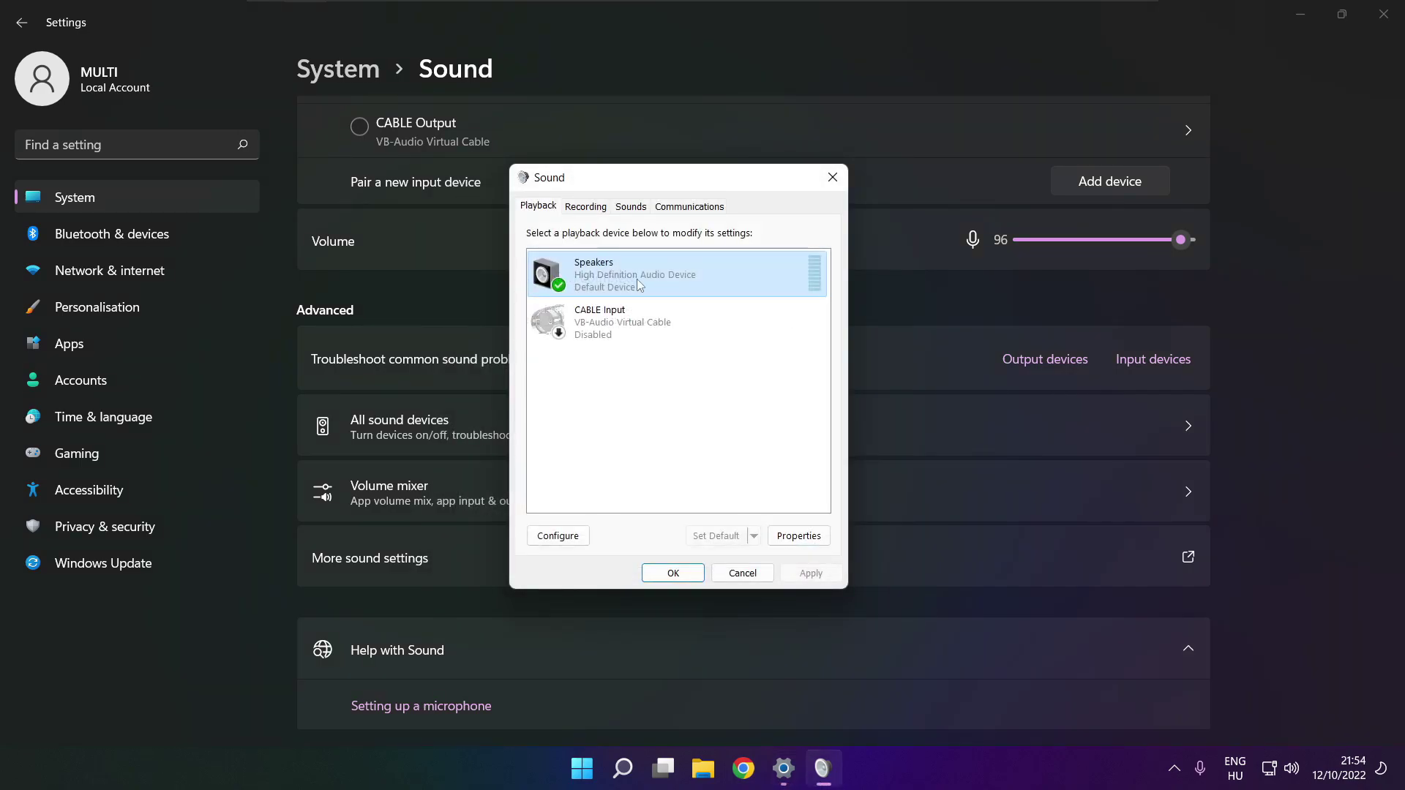
Disable all enhancements in the Speakers properties and apply the change.
{"action": "left_click", "coordinate": [799, 536]}
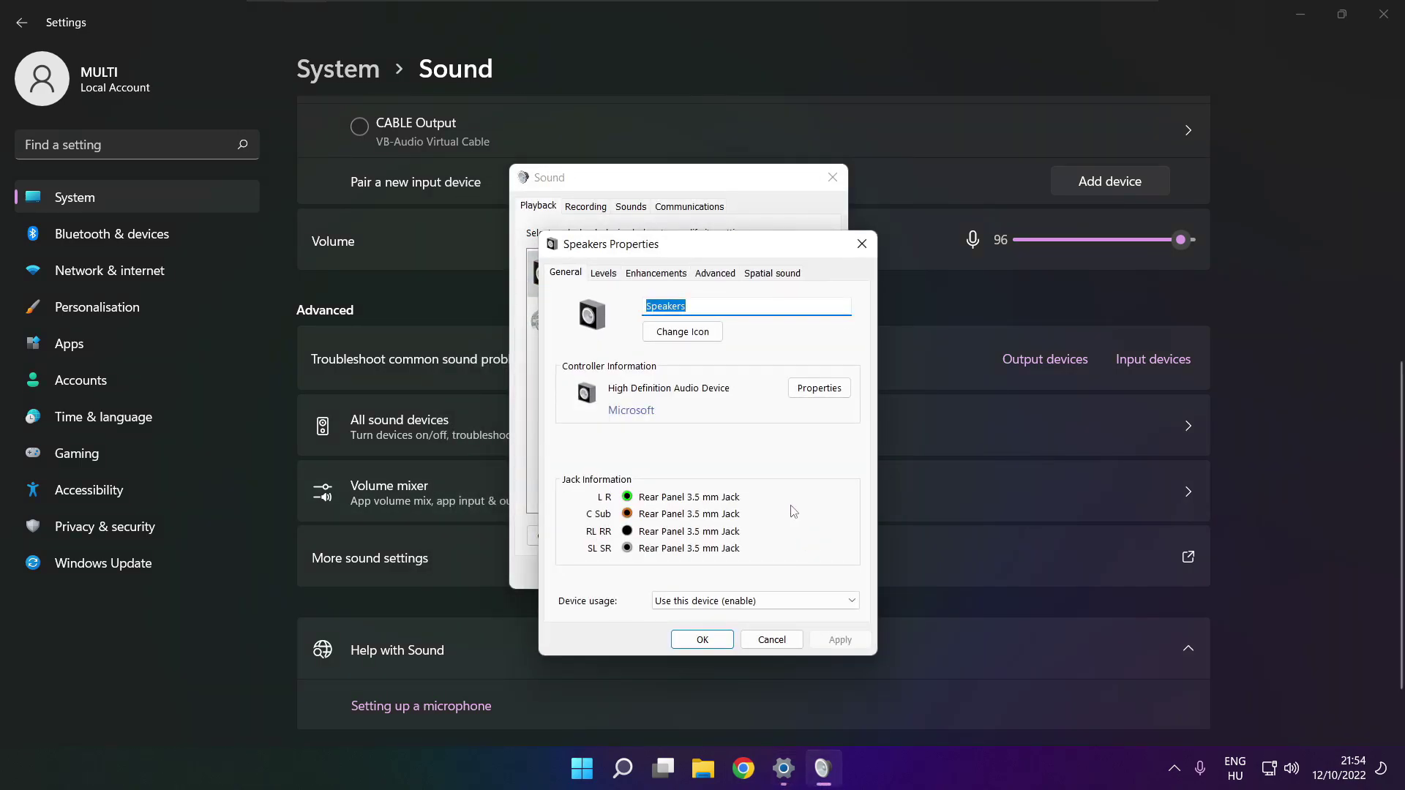
{"action": "left_click_drag", "start_coordinate": [662, 261], "coordinate": [631, 216]}
{"action": "left_click", "coordinate": [575, 228]}
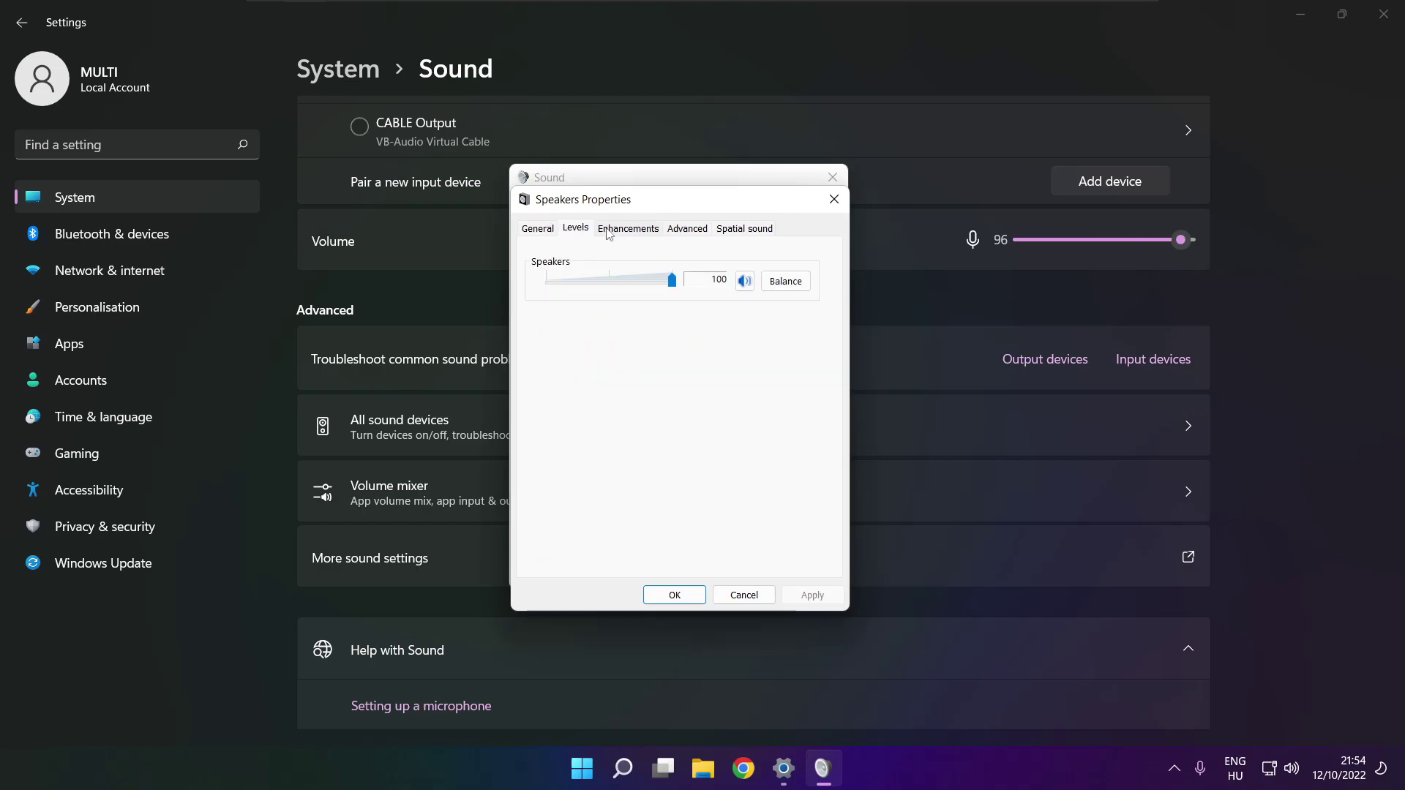
{"action": "left_click", "coordinate": [619, 229]}
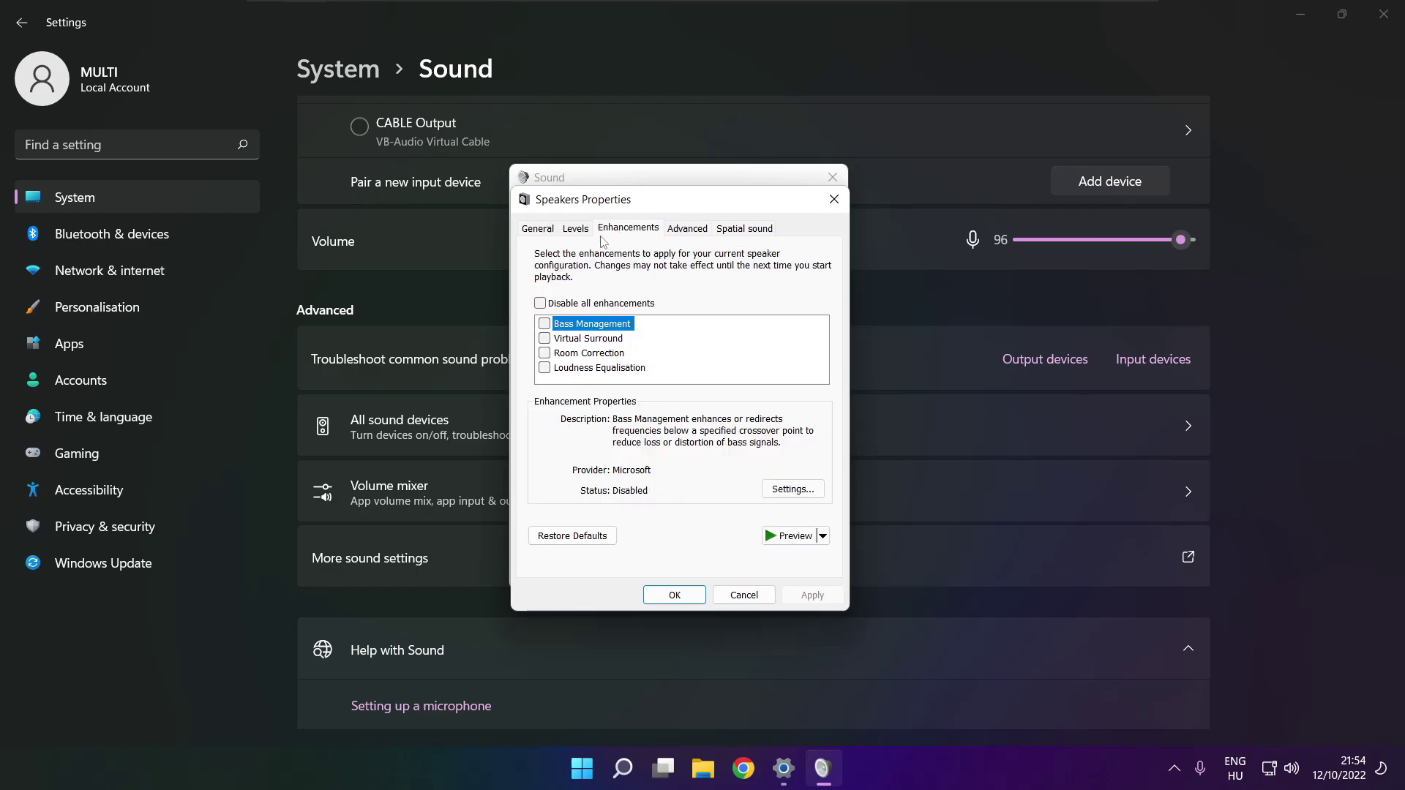
{"action": "left_click", "coordinate": [541, 304]}
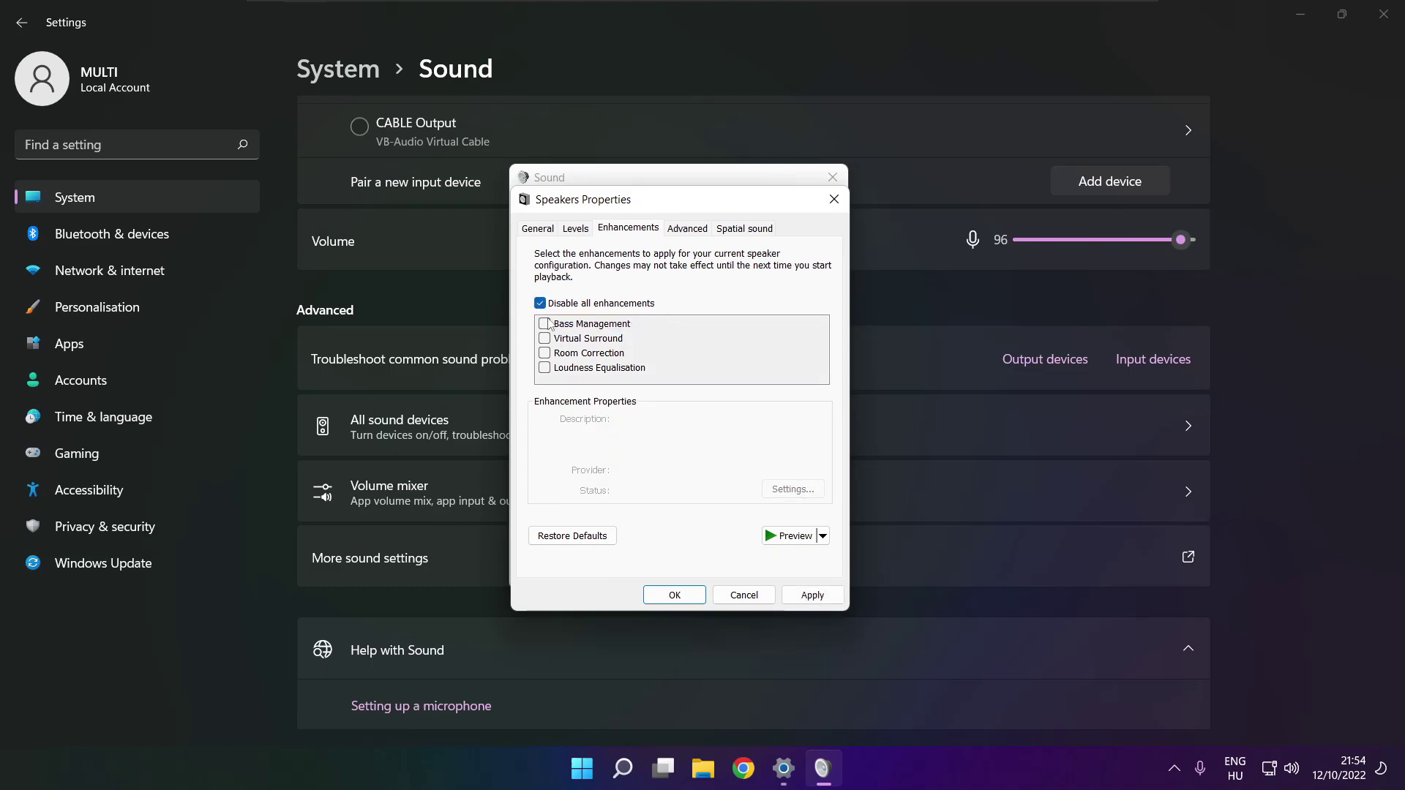
{"action": "left_click", "coordinate": [813, 595]}
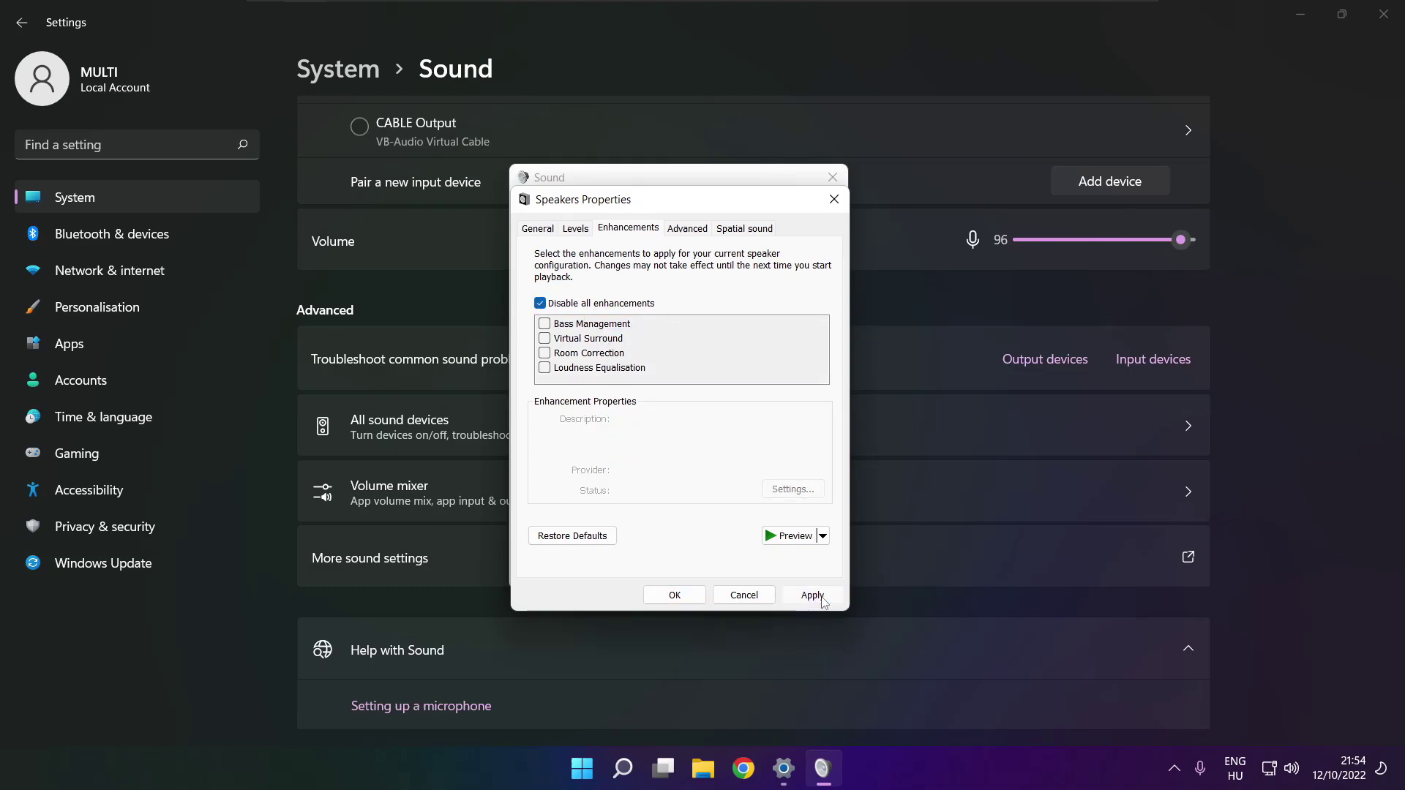
Select 16 bit, 48000 Hz (DVD Quality) as the Speakers' default format, accept the sound dialogs and close the settings.
{"action": "left_click", "coordinate": [685, 232]}
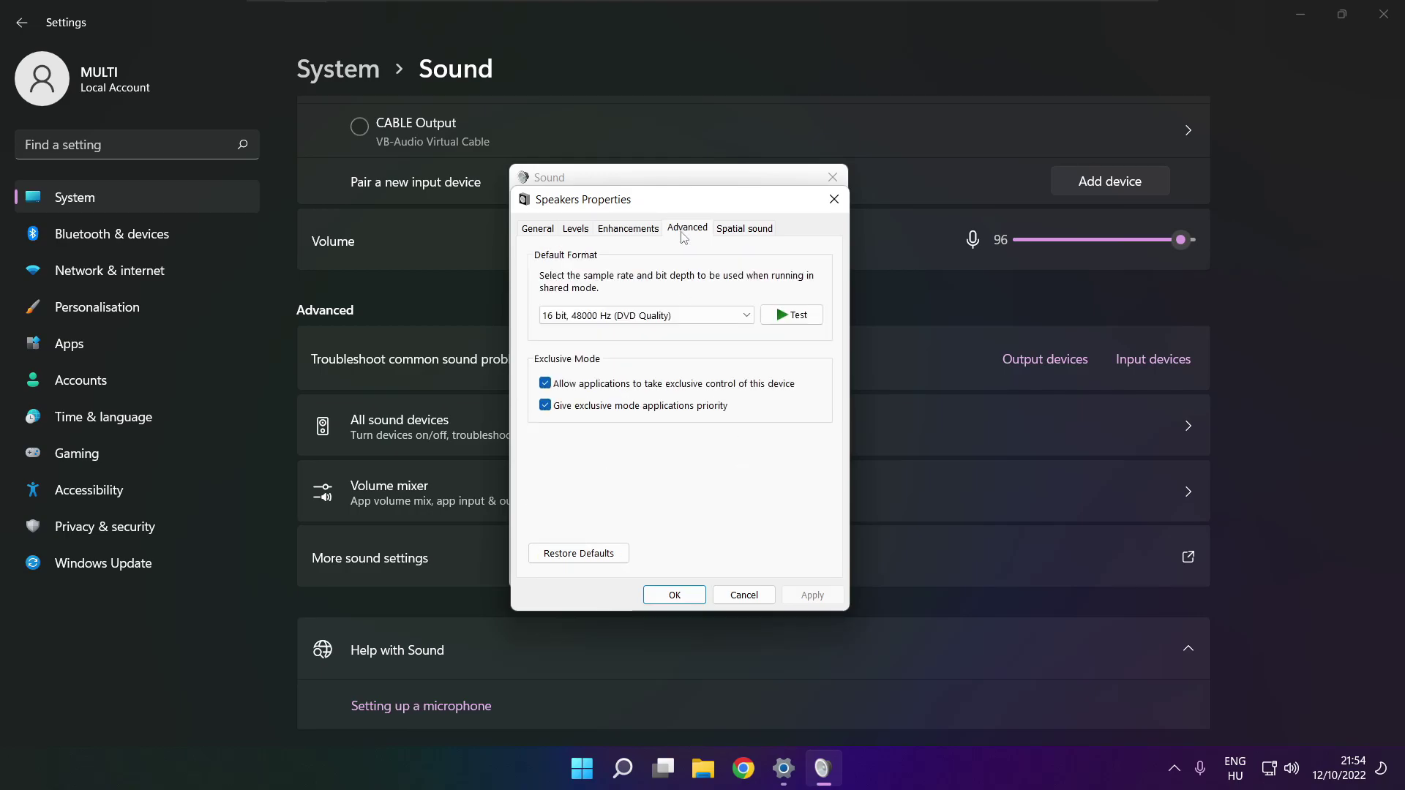
{"action": "left_click", "coordinate": [745, 320]}
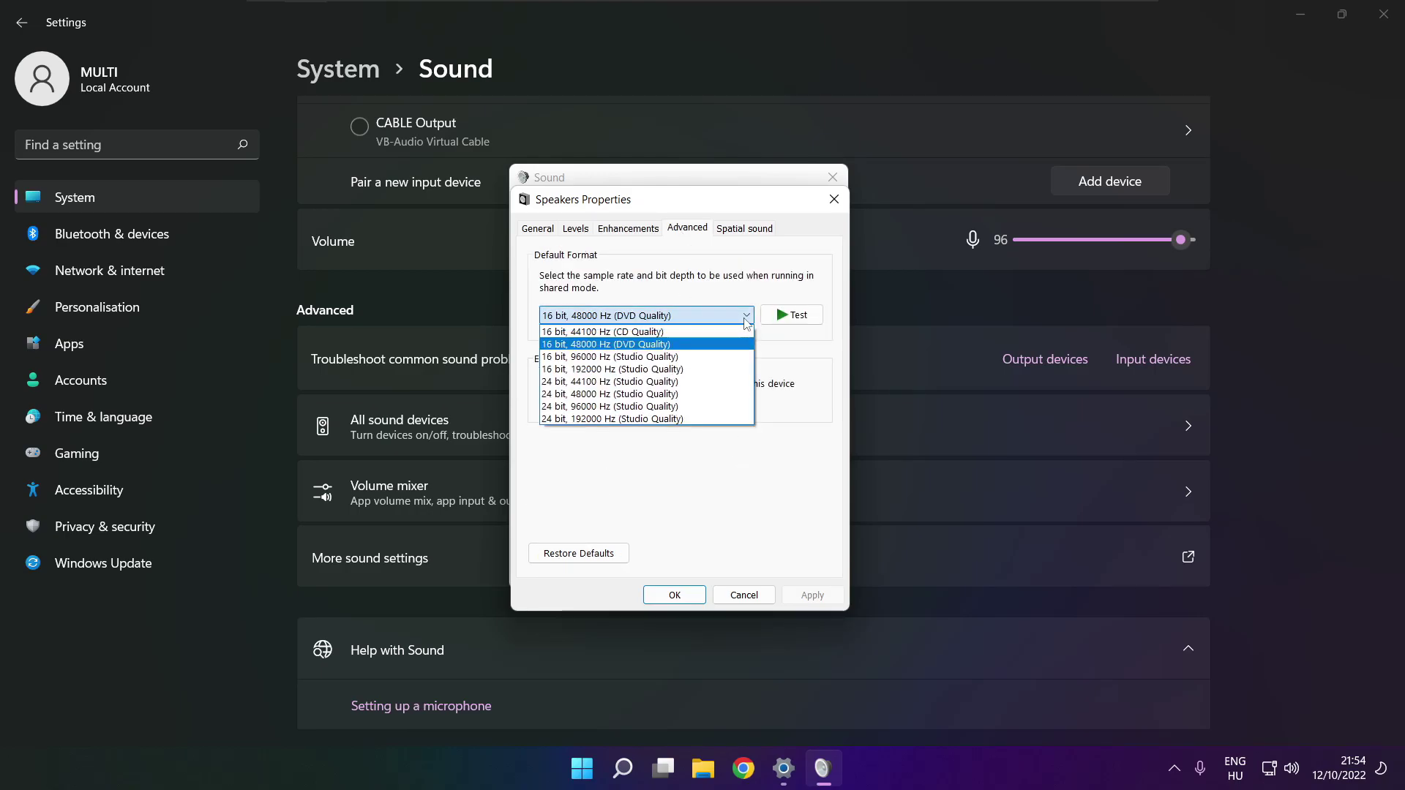
{"action": "left_click", "coordinate": [723, 350]}
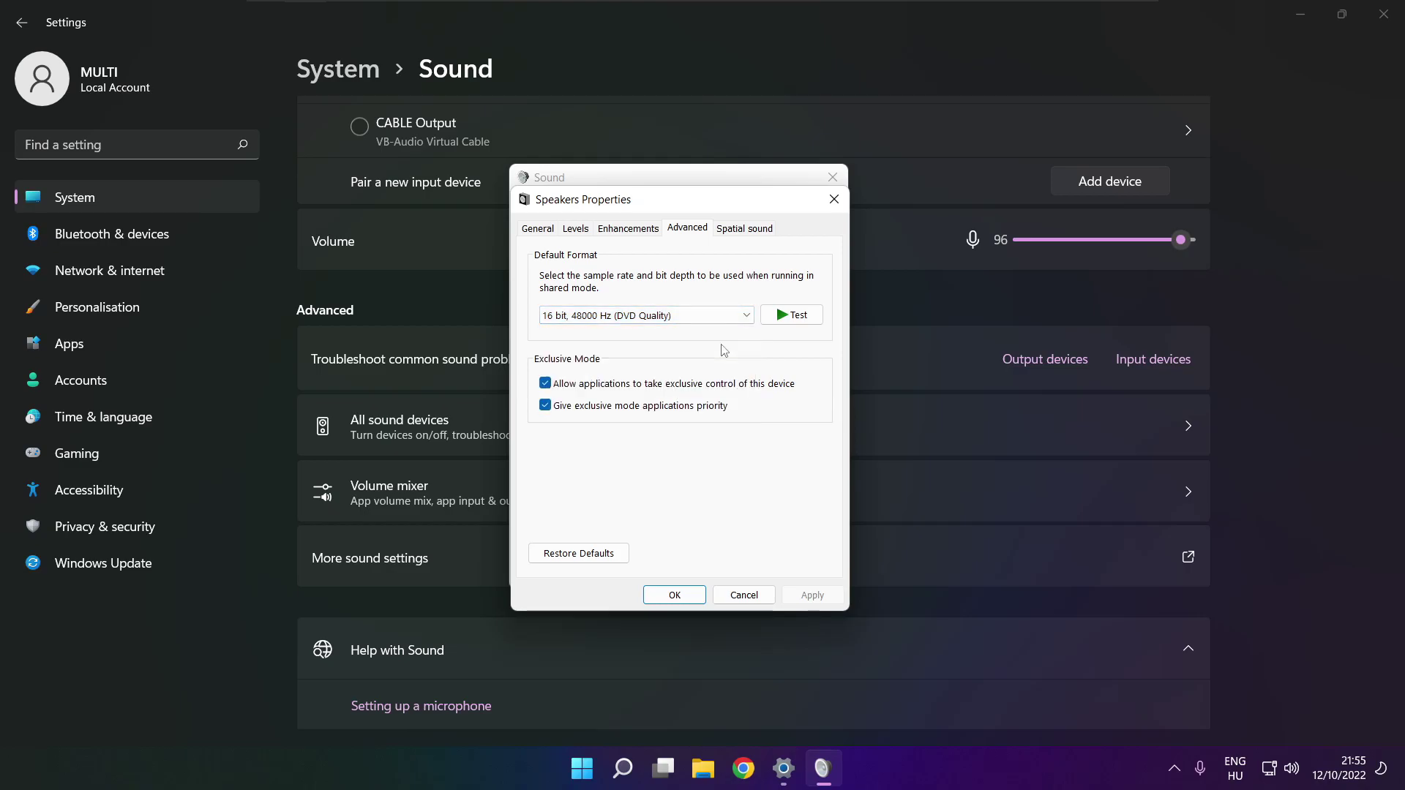
{"action": "left_click", "coordinate": [674, 595]}
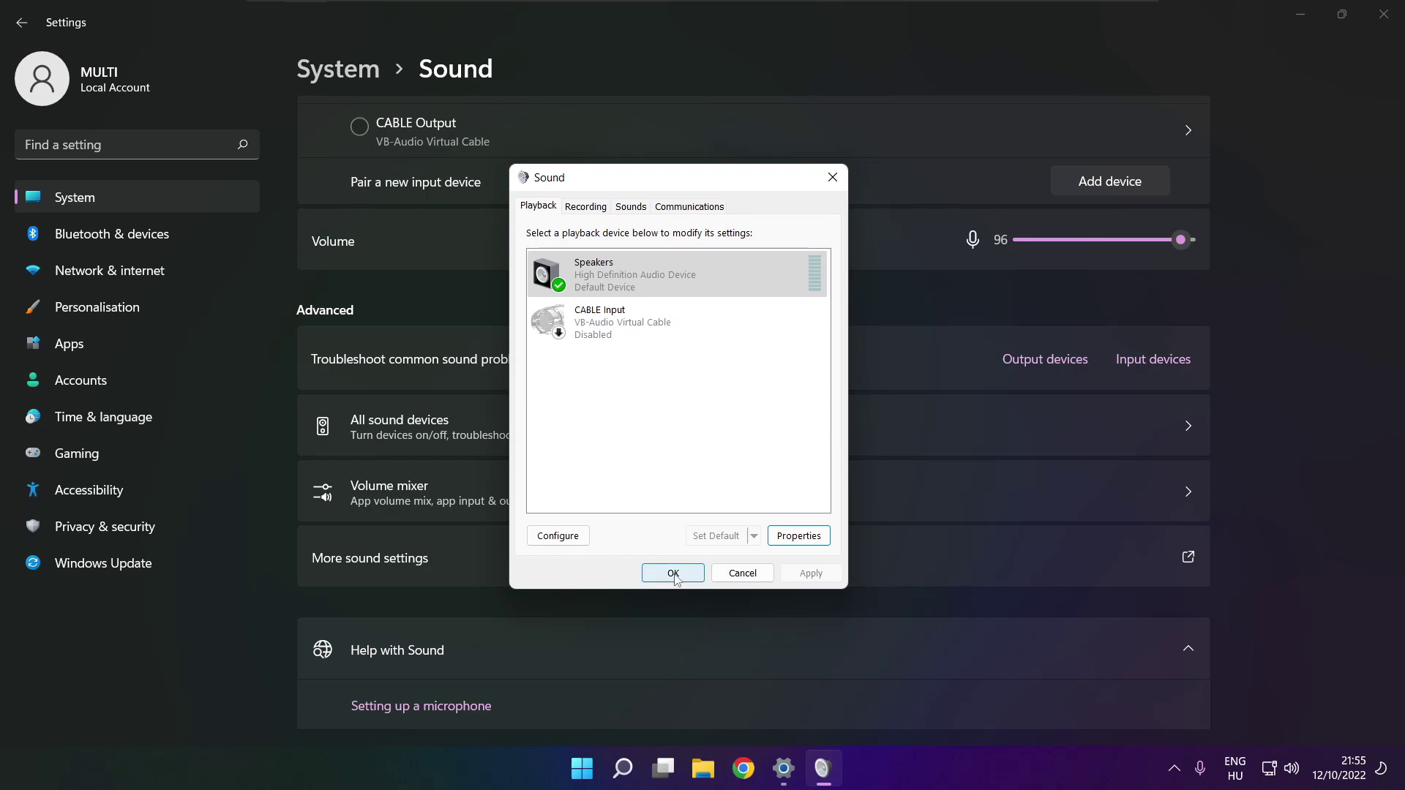
{"action": "left_click", "coordinate": [673, 574]}
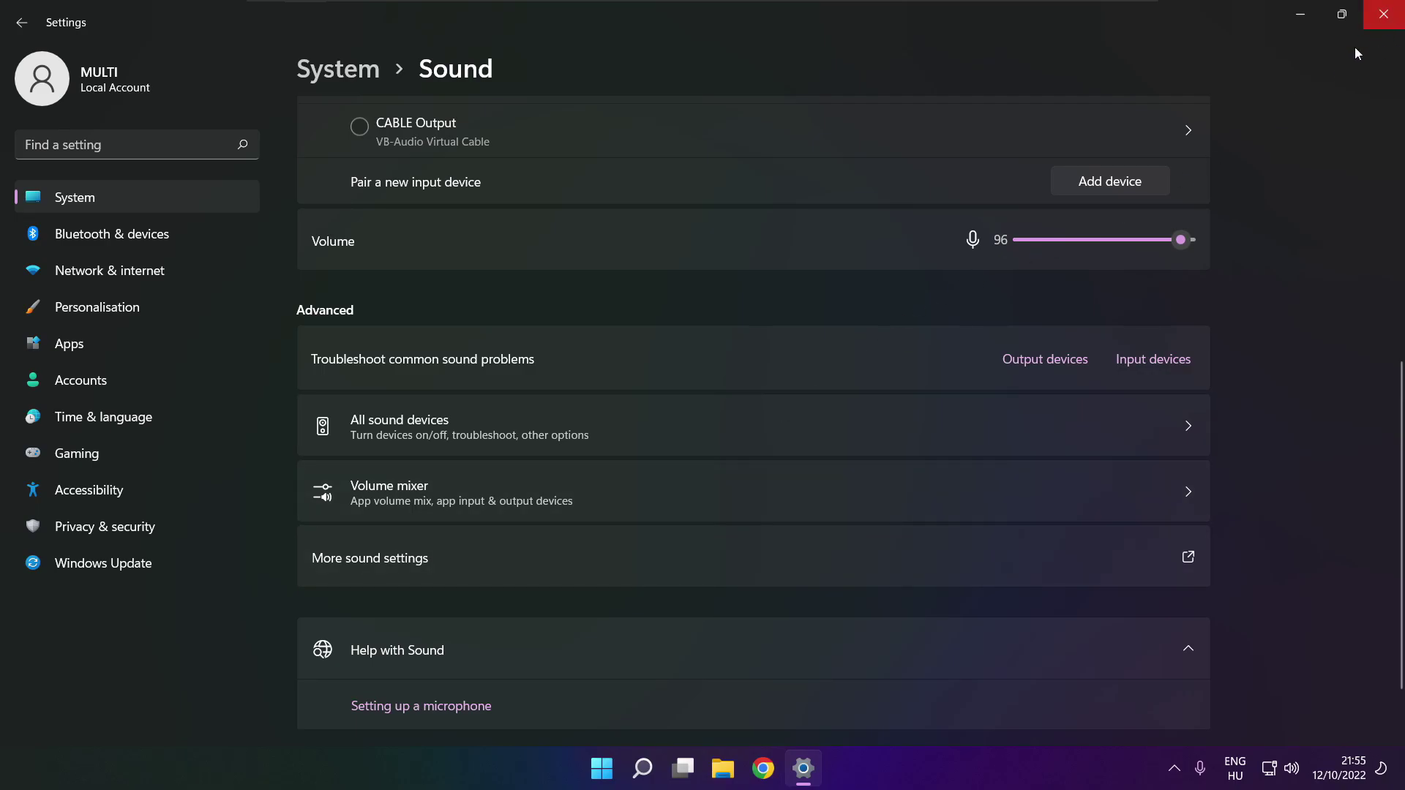
{"action": "left_click", "coordinate": [1383, 15]}
{"action": "key", "text": "super"}
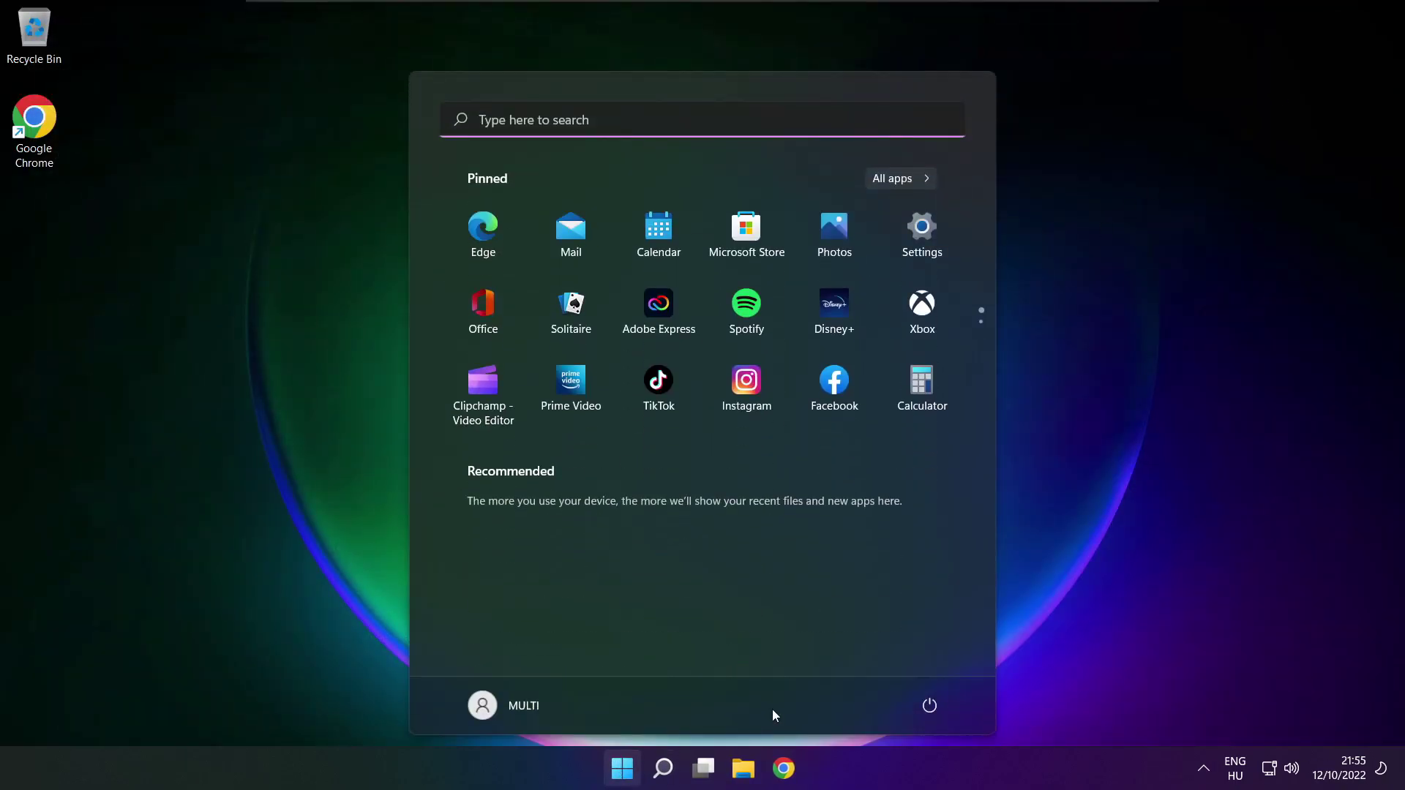
{"action": "left_click", "coordinate": [927, 704]}
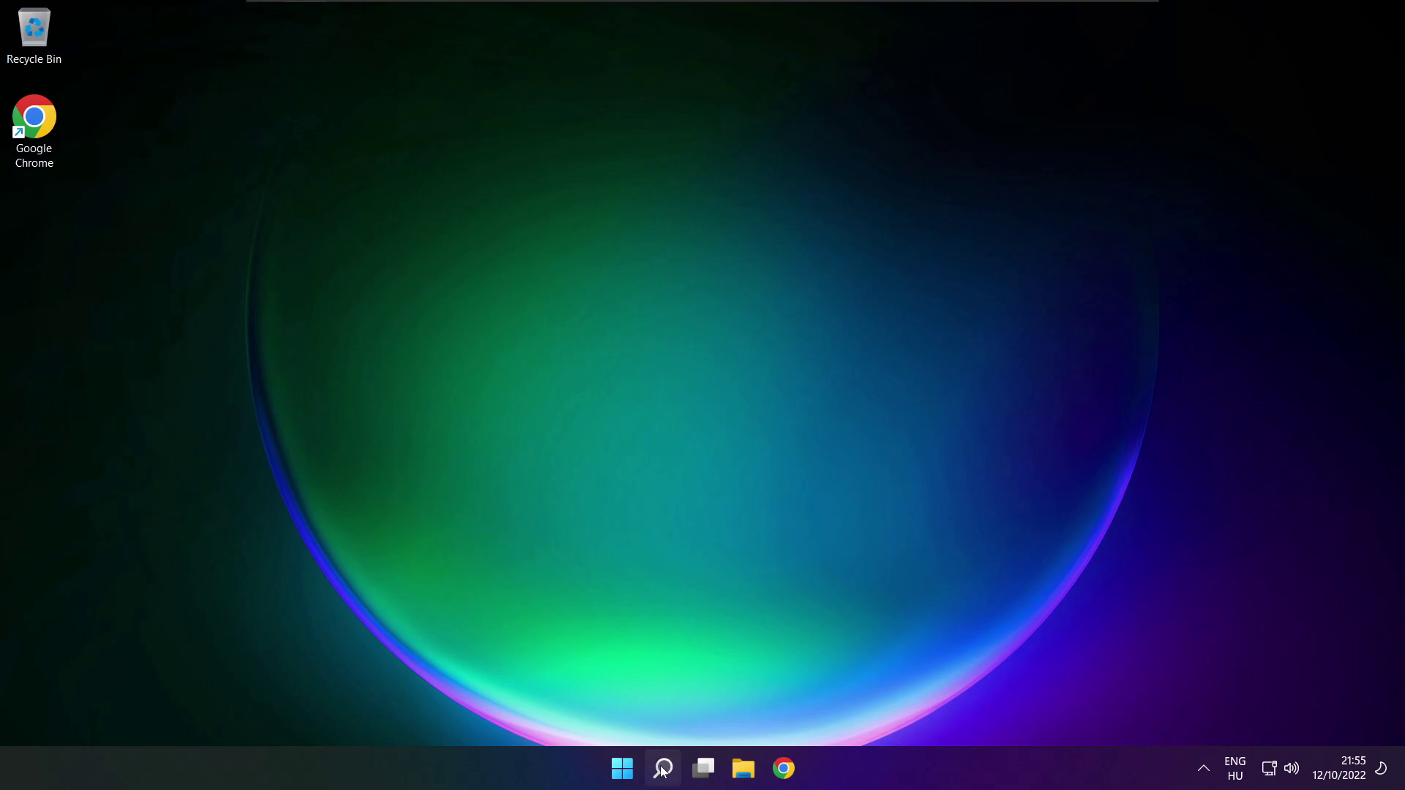
Search Windows for "device manager" and open Device Manager.
{"action": "left_click", "coordinate": [662, 768]}
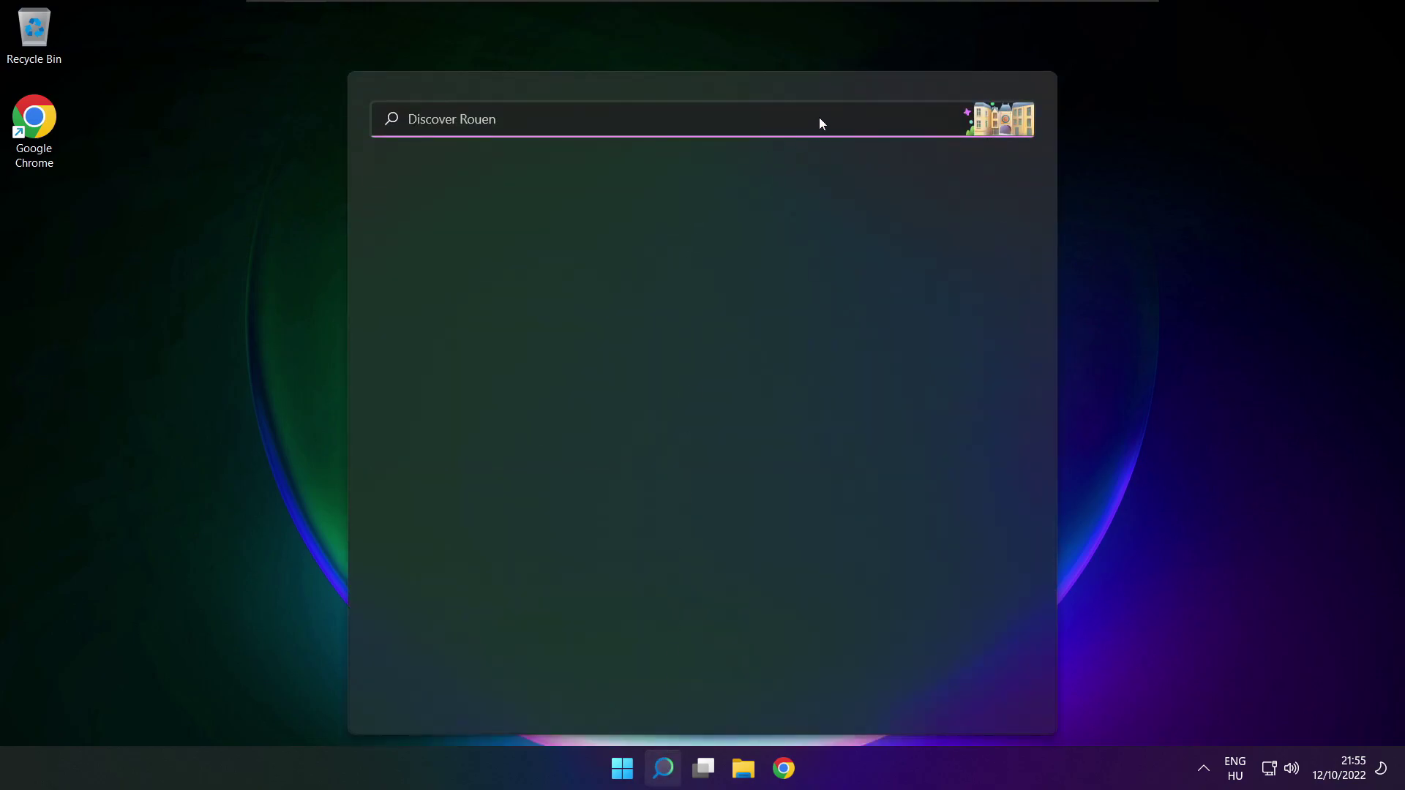
{"action": "type", "text": "devi"}
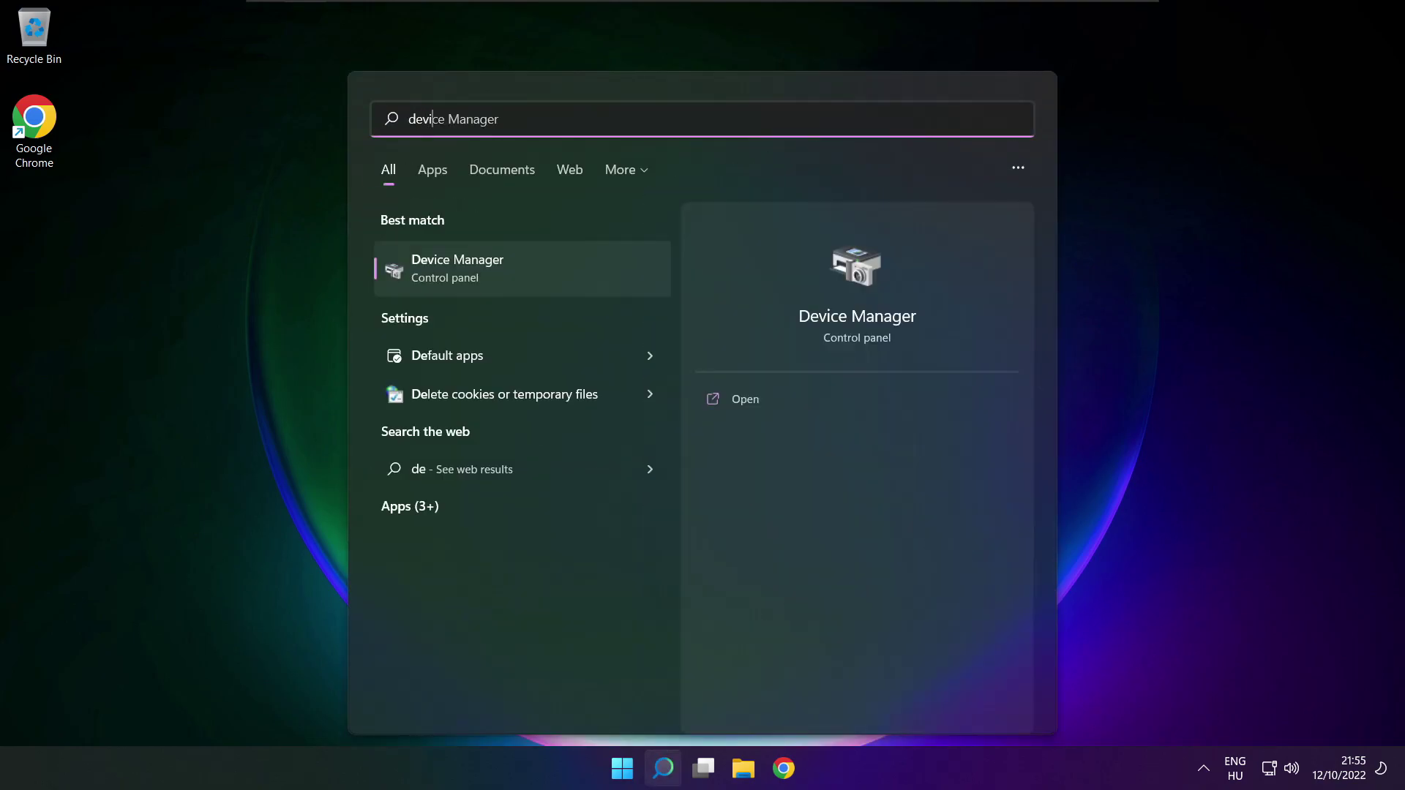
{"action": "type", "text": "ce manager"}
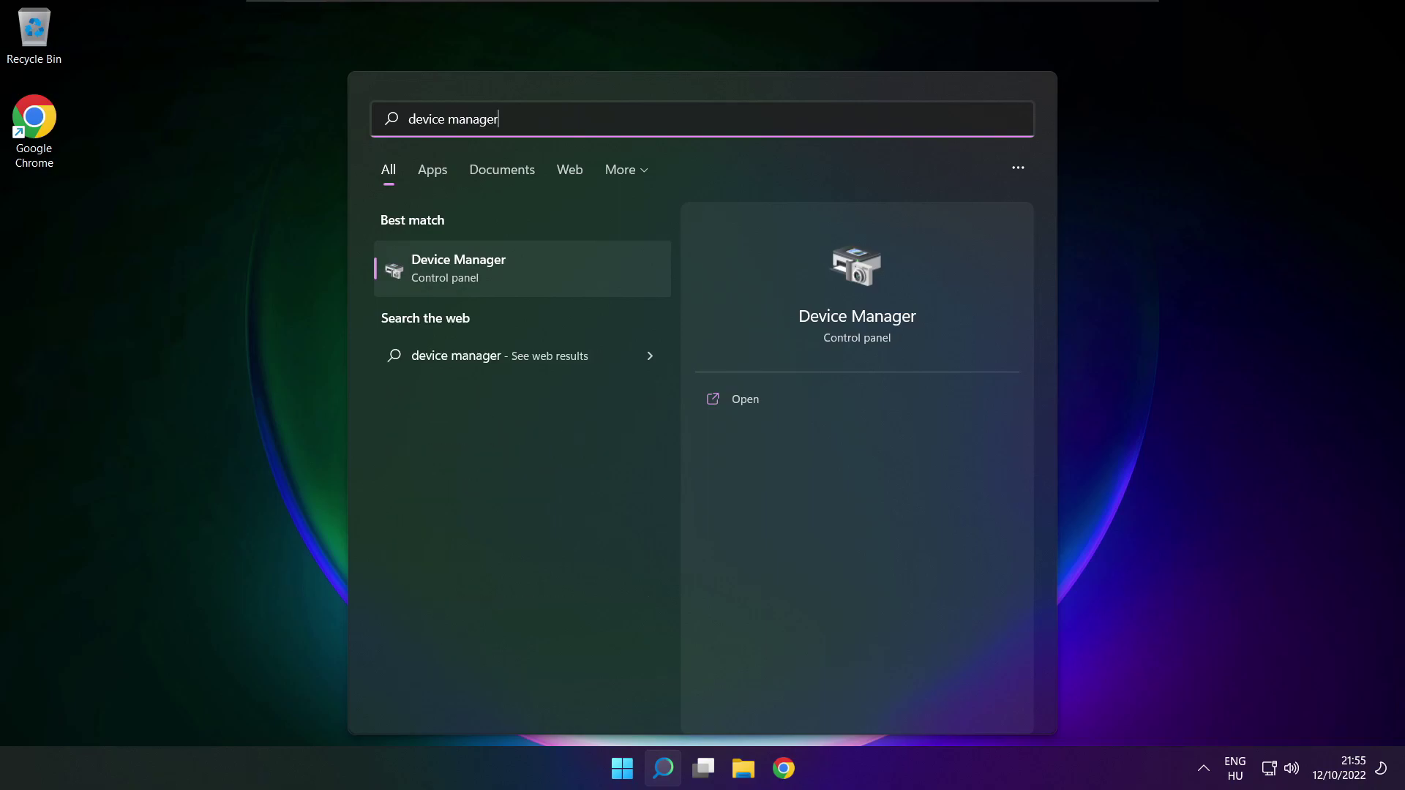
{"action": "left_click", "coordinate": [543, 271]}
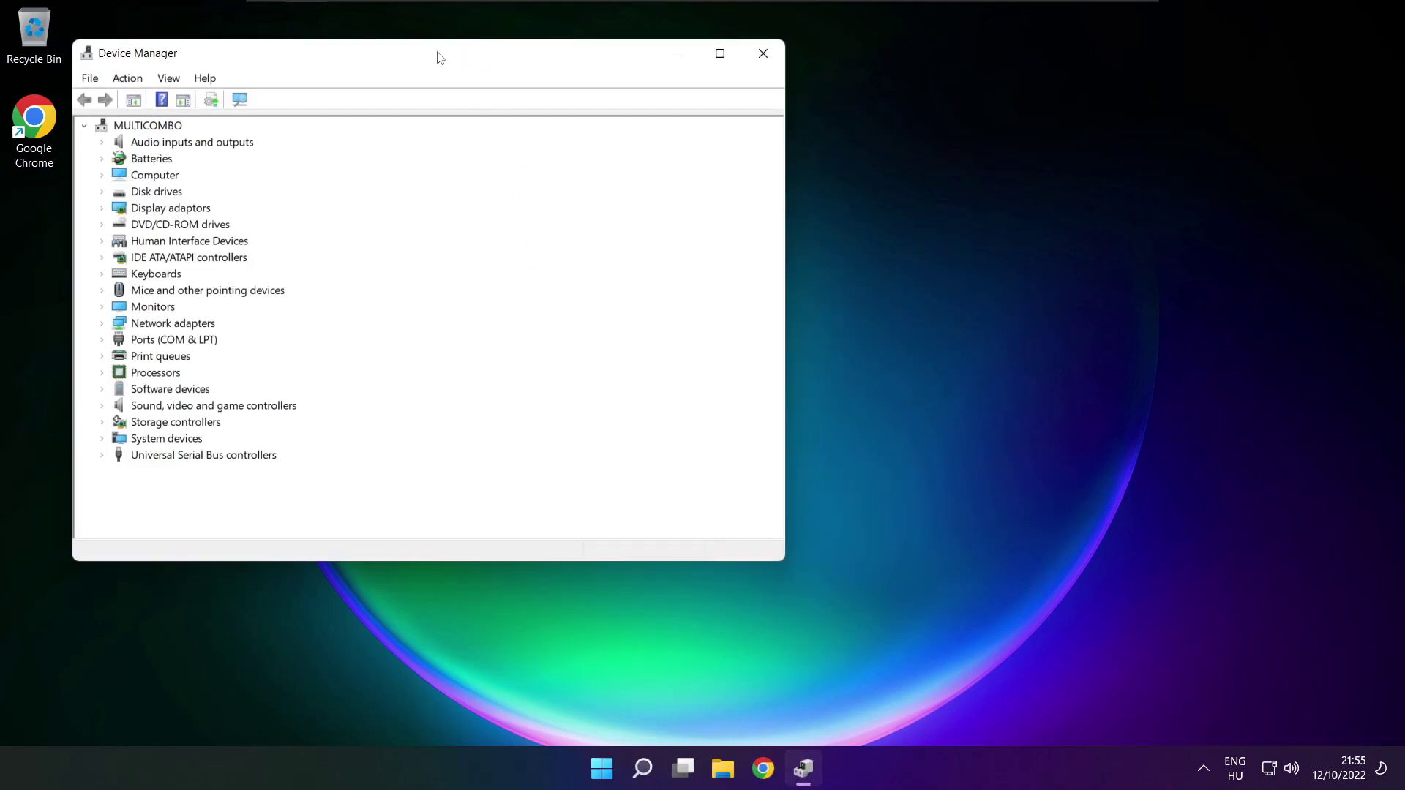
Start a driver update for the High Definition Audio Device under Sound, video and game controllers.
{"action": "left_click_drag", "start_coordinate": [439, 58], "coordinate": [737, 130]}
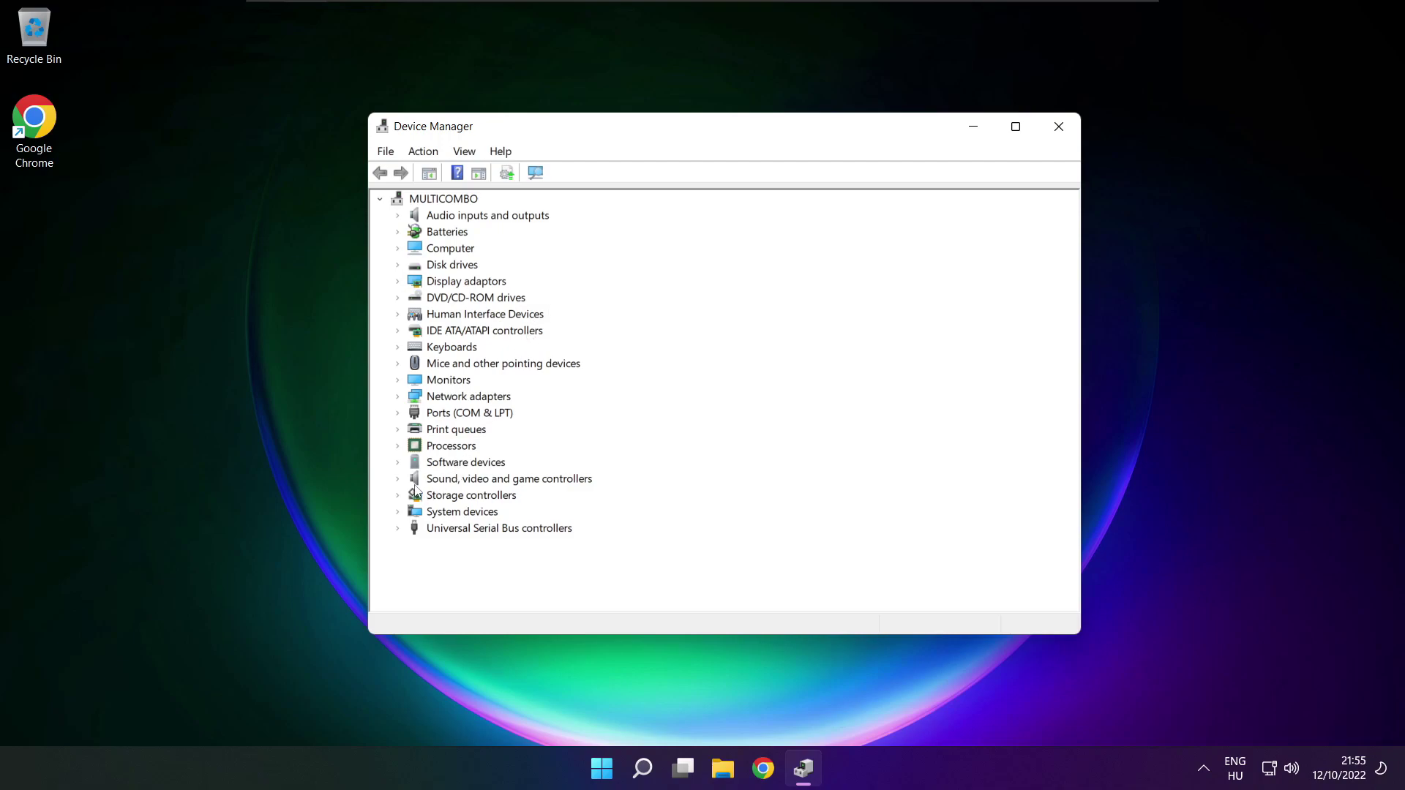
{"action": "left_click", "coordinate": [409, 483]}
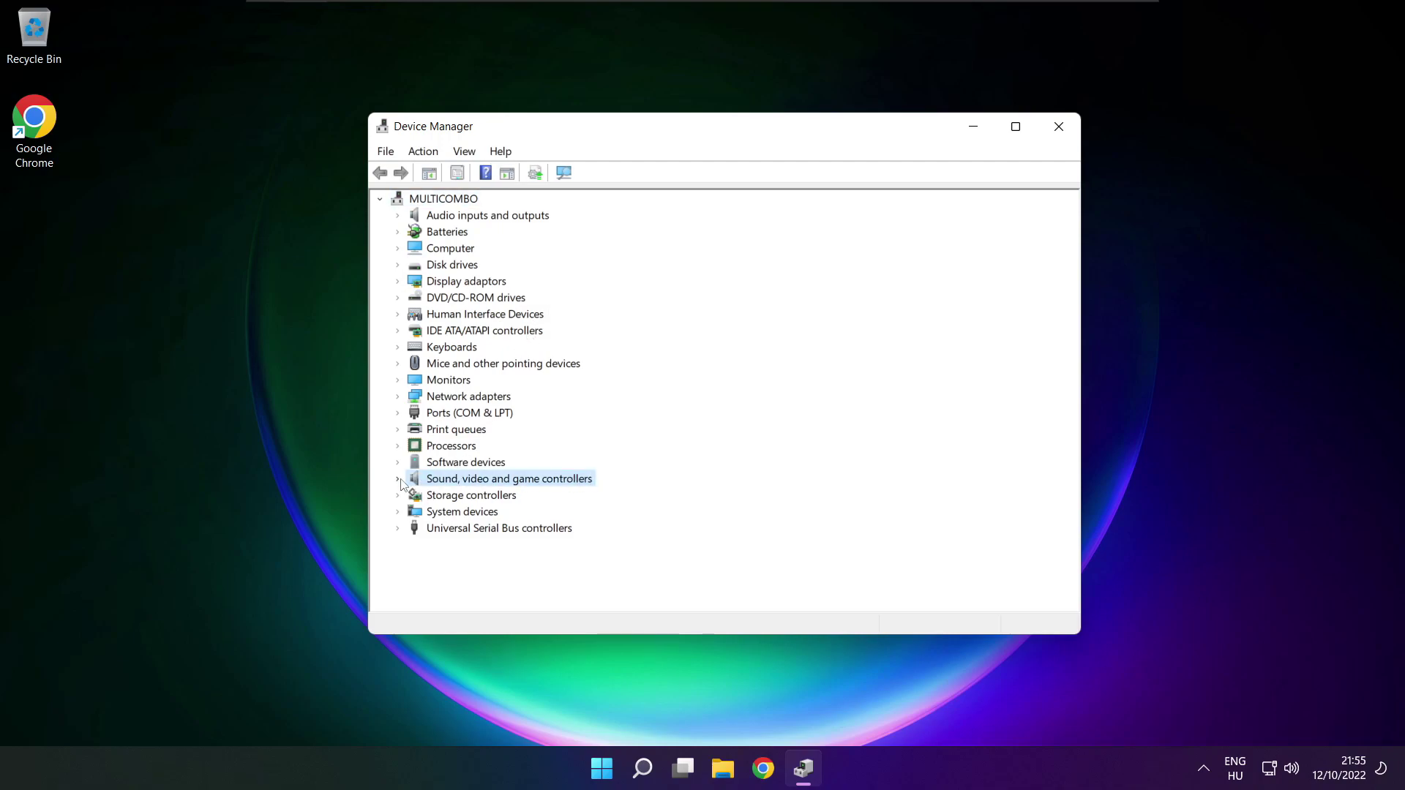
{"action": "left_click", "coordinate": [403, 480]}
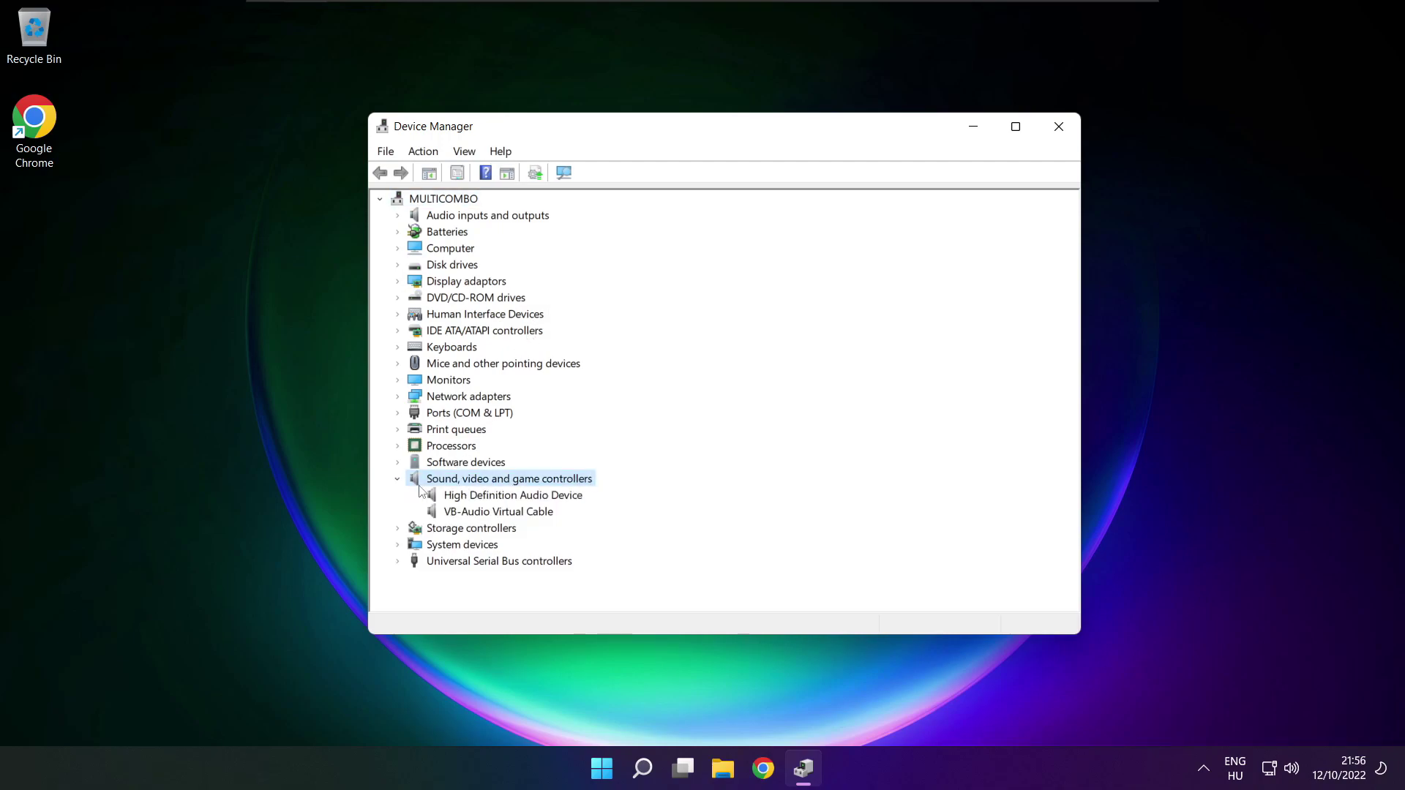
{"action": "left_click", "coordinate": [430, 497]}
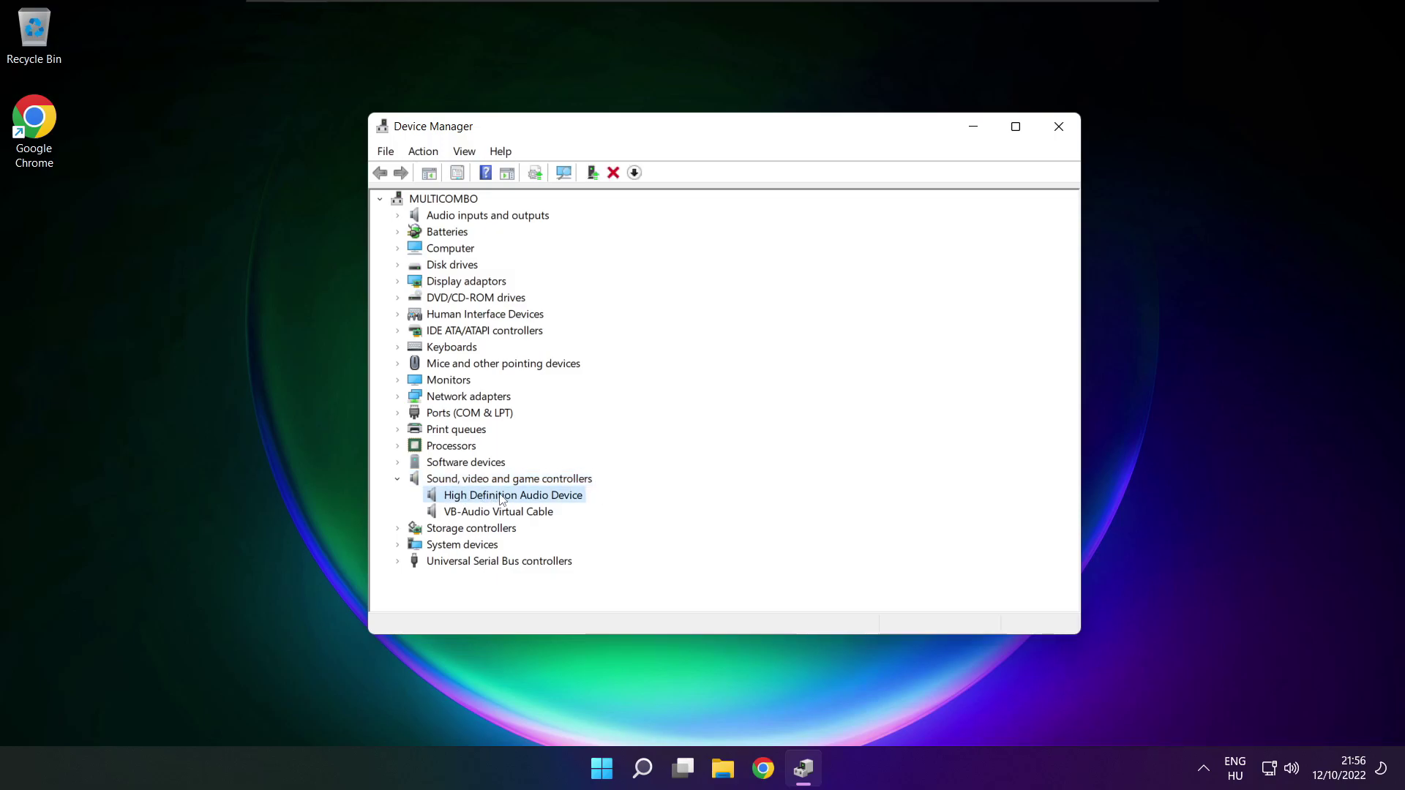
{"action": "right_click", "coordinate": [501, 497]}
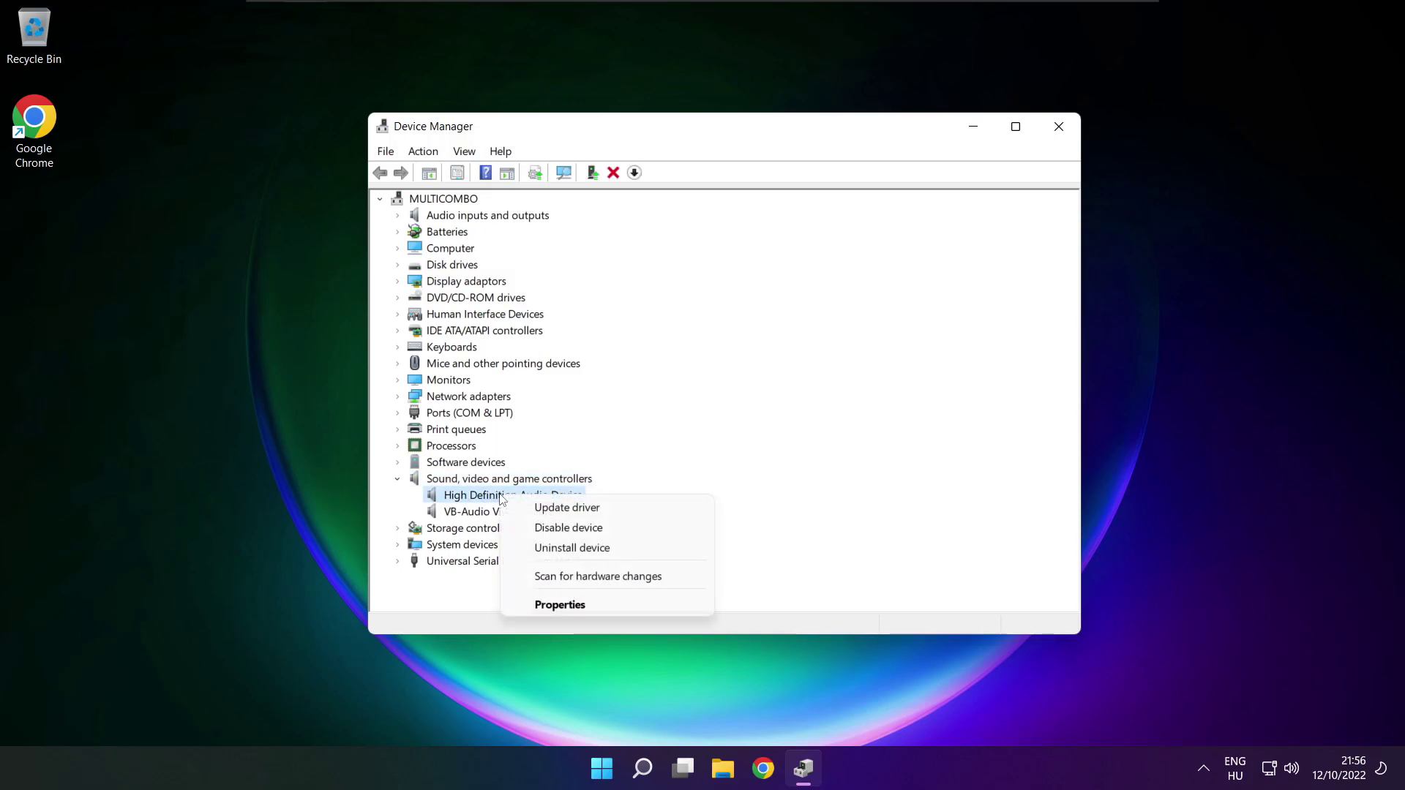
{"action": "left_click", "coordinate": [635, 512]}
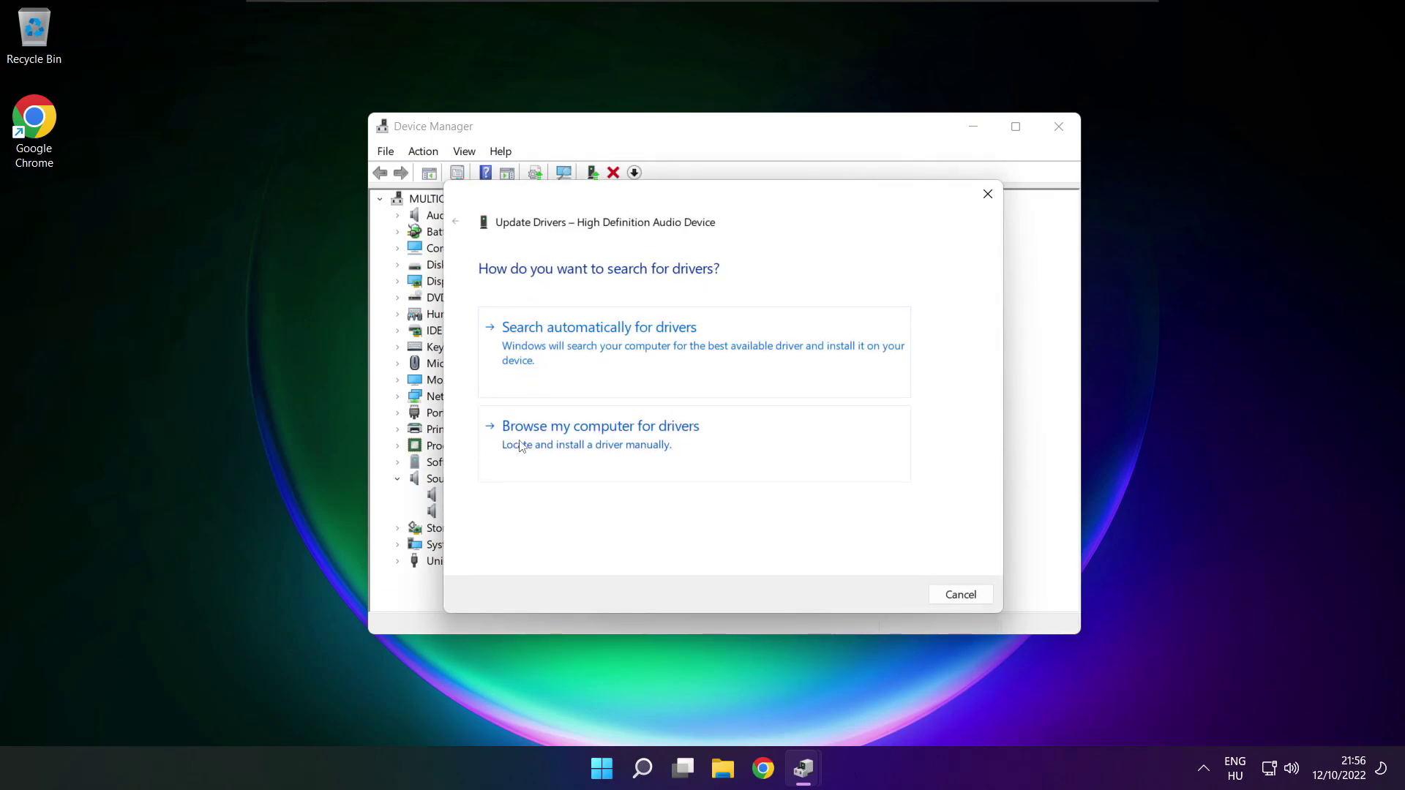
Install the High Definition Audio Device driver from the computer's list of available drivers, accept the compatibility warning, and close Device Manager.
{"action": "left_click", "coordinate": [633, 444]}
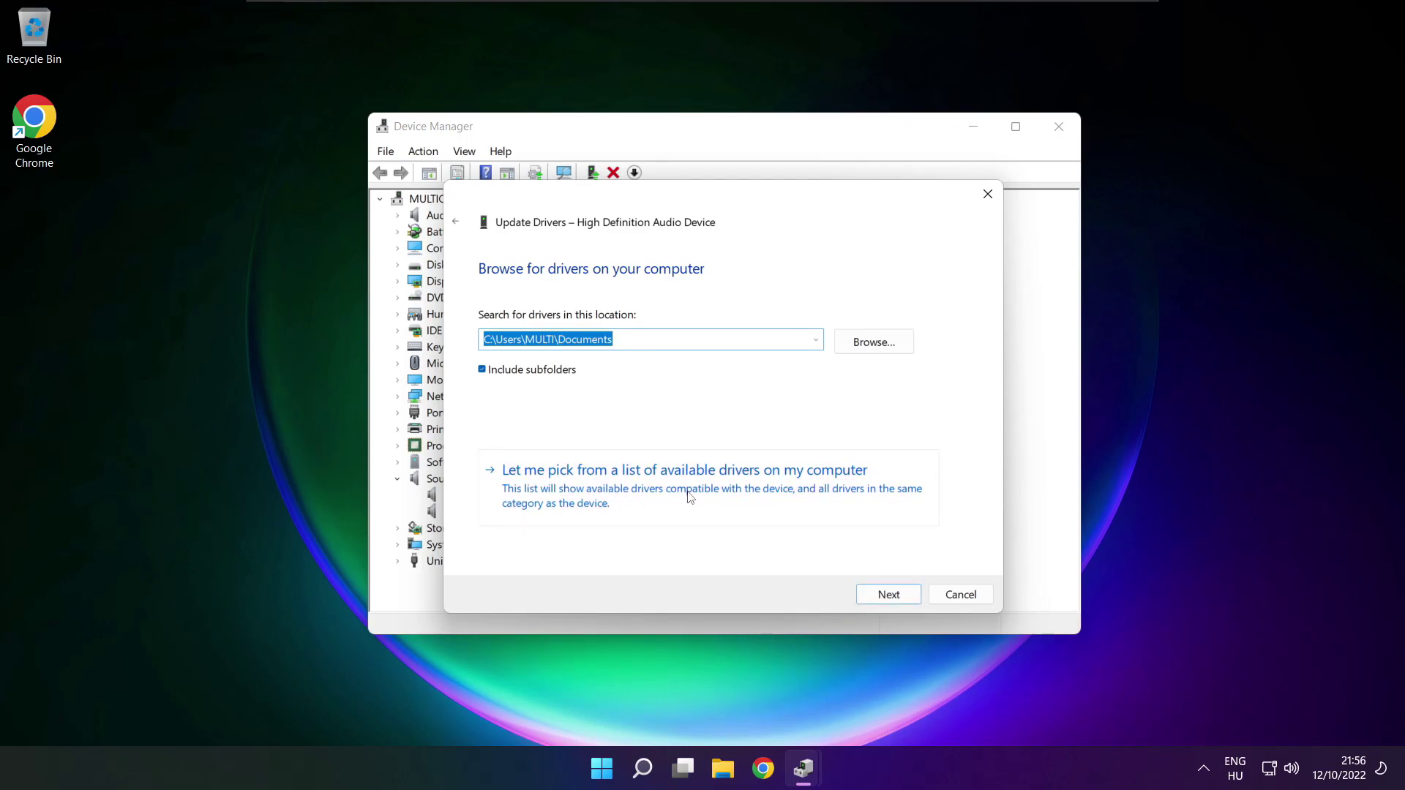
{"action": "left_click", "coordinate": [691, 498]}
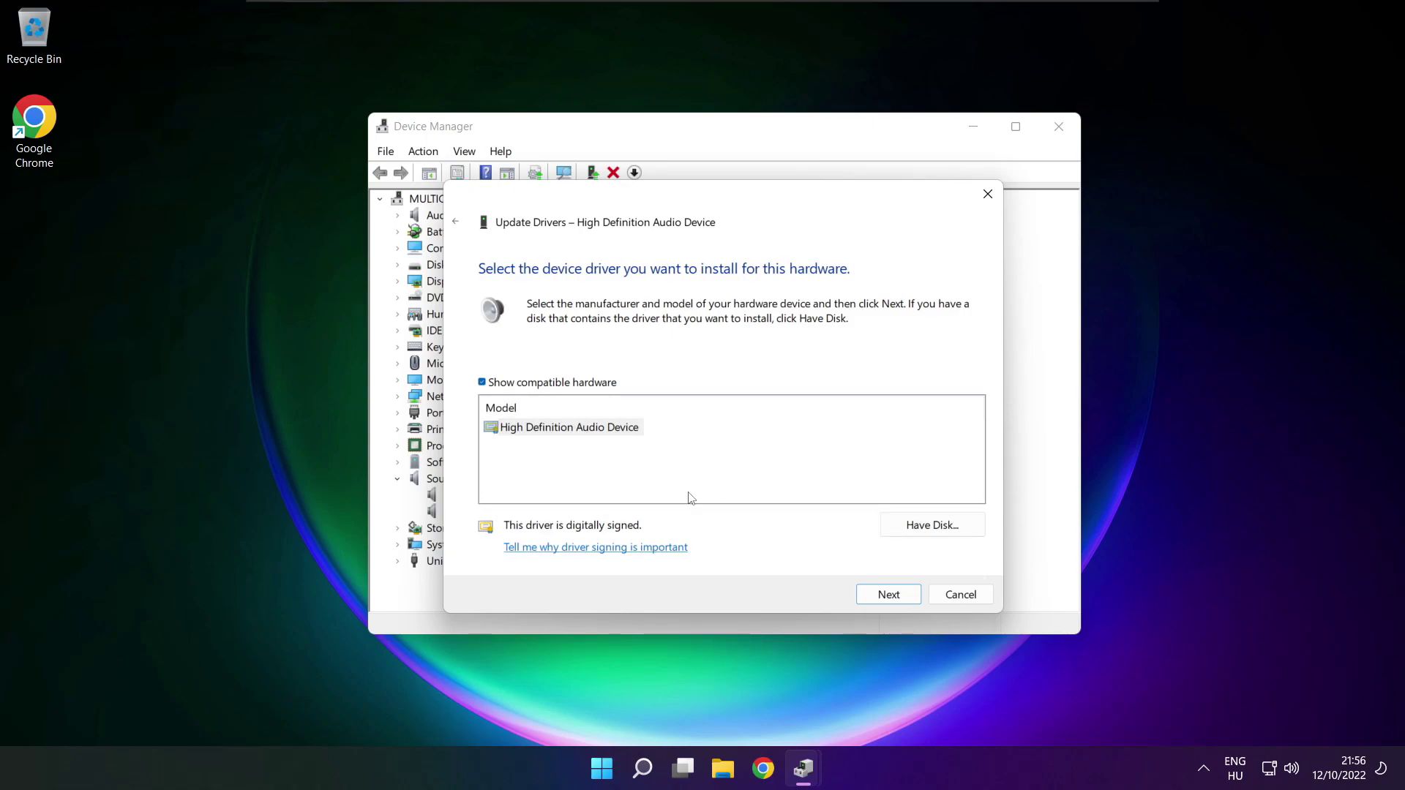
{"action": "left_click", "coordinate": [549, 431]}
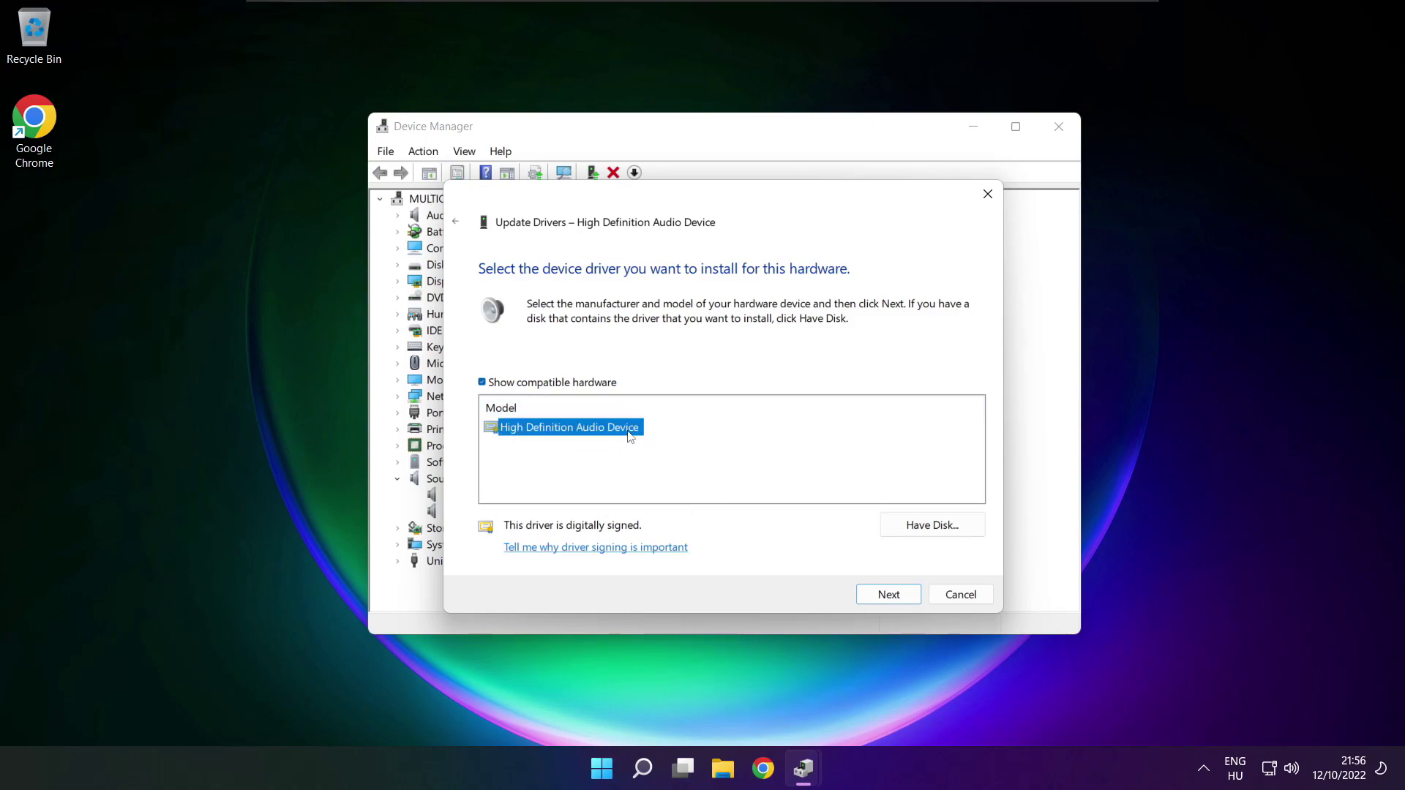
{"action": "left_click", "coordinate": [888, 595]}
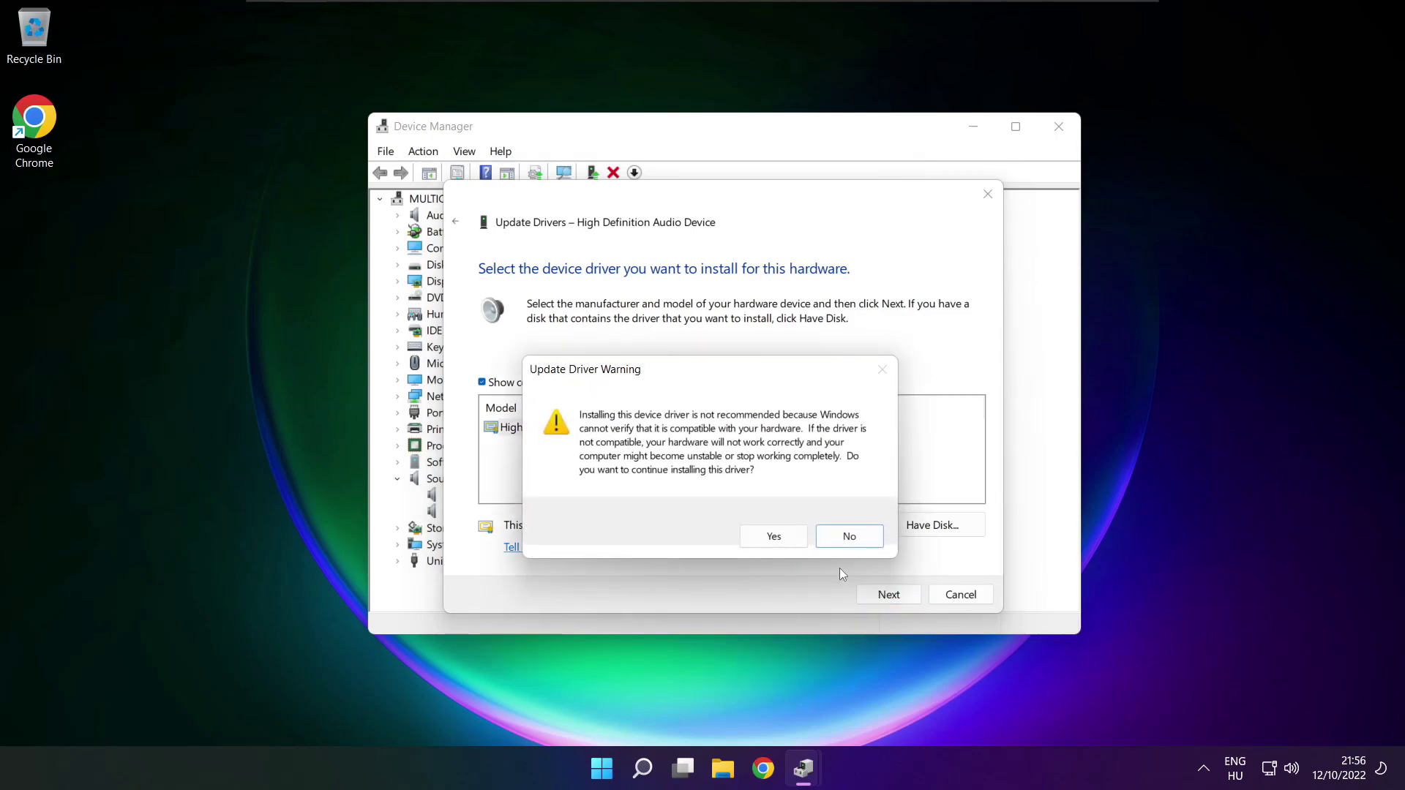
{"action": "left_click", "coordinate": [777, 541]}
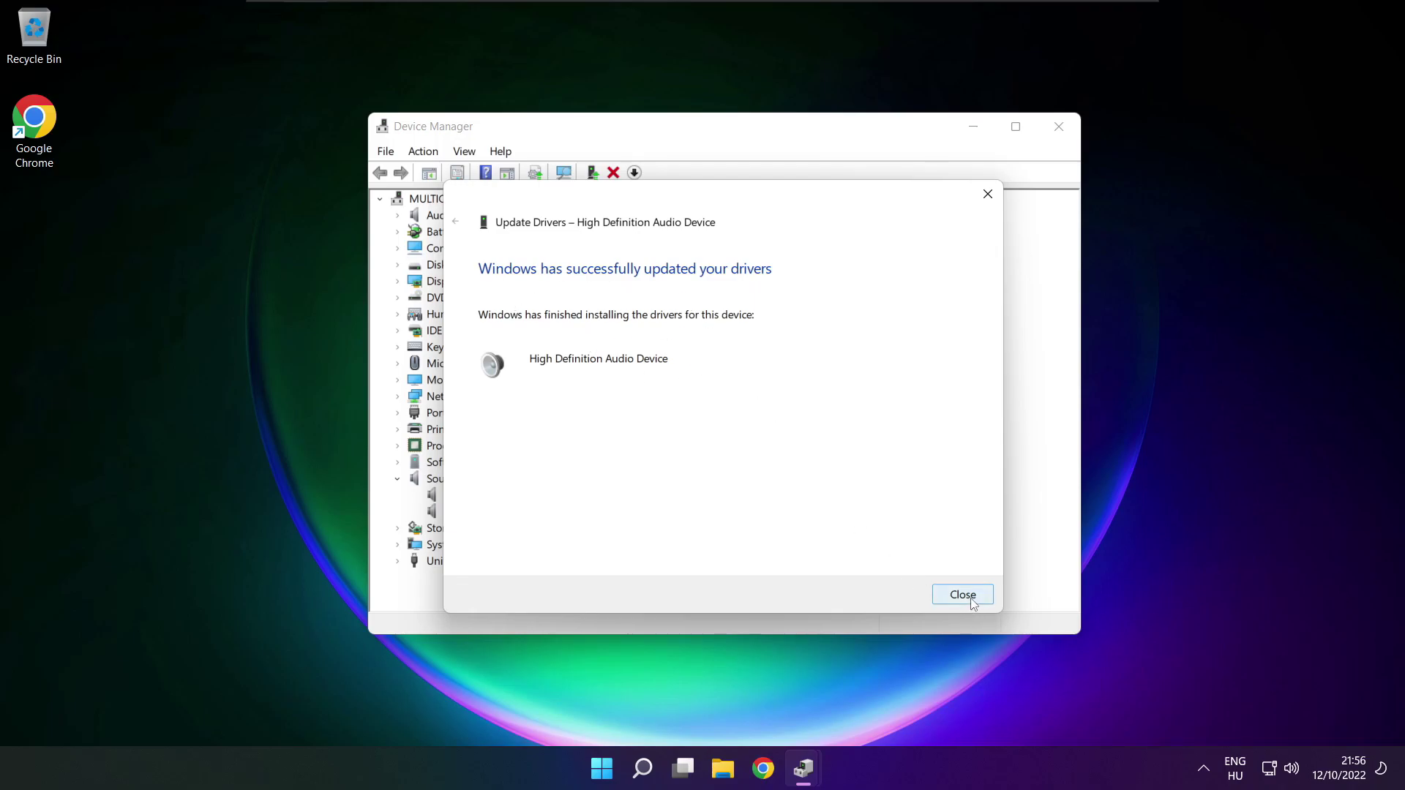
{"action": "left_click", "coordinate": [963, 595]}
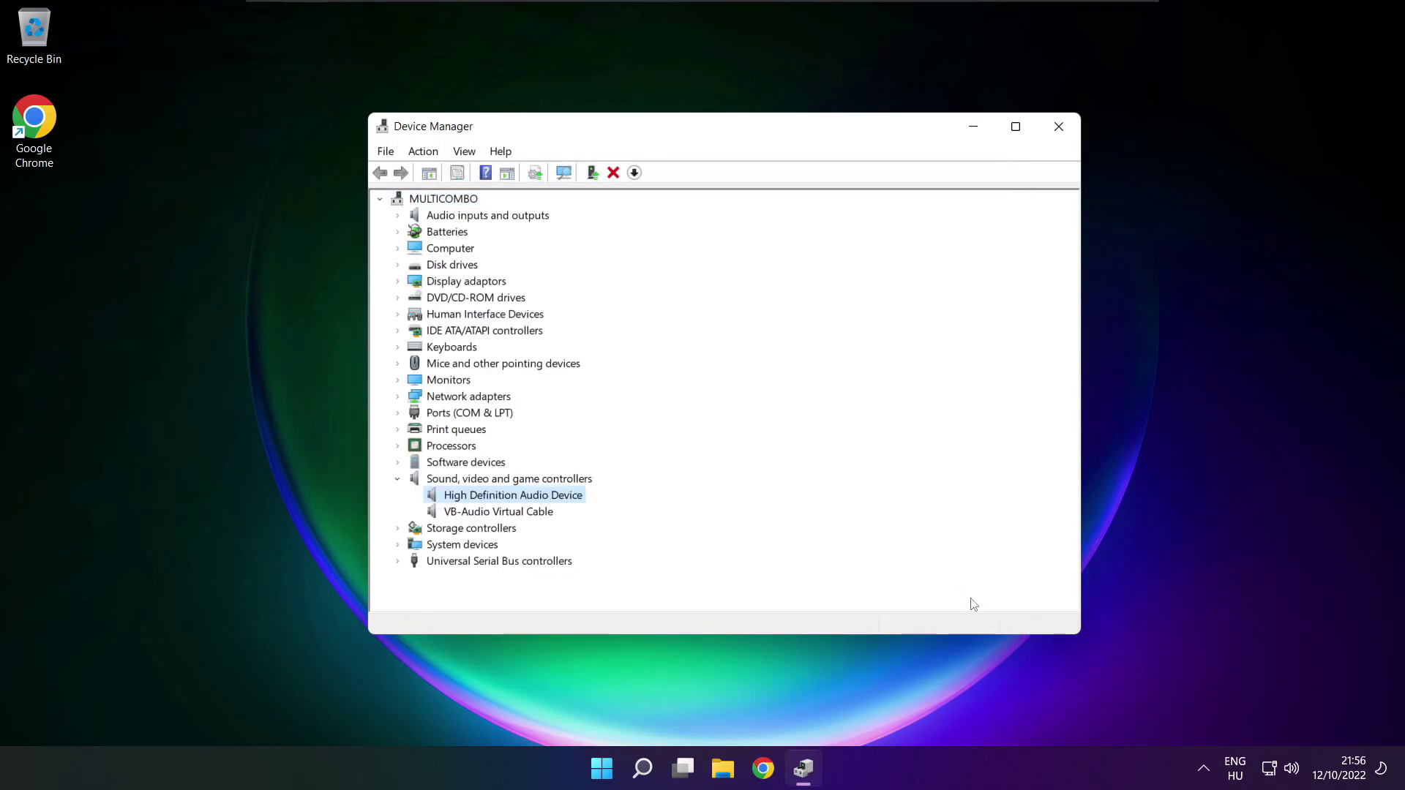
{"action": "left_click", "coordinate": [1060, 128]}
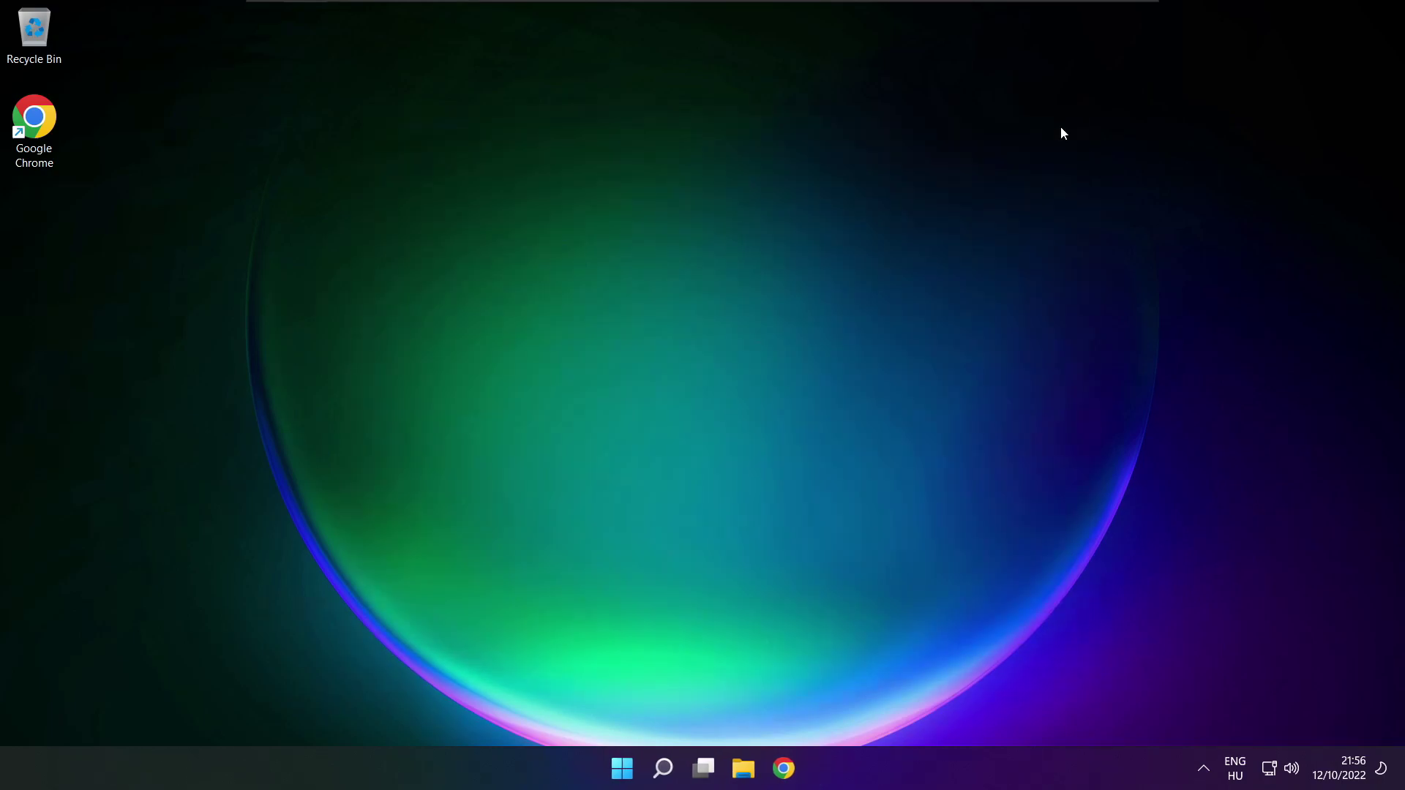
{"action": "left_click", "coordinate": [622, 769]}
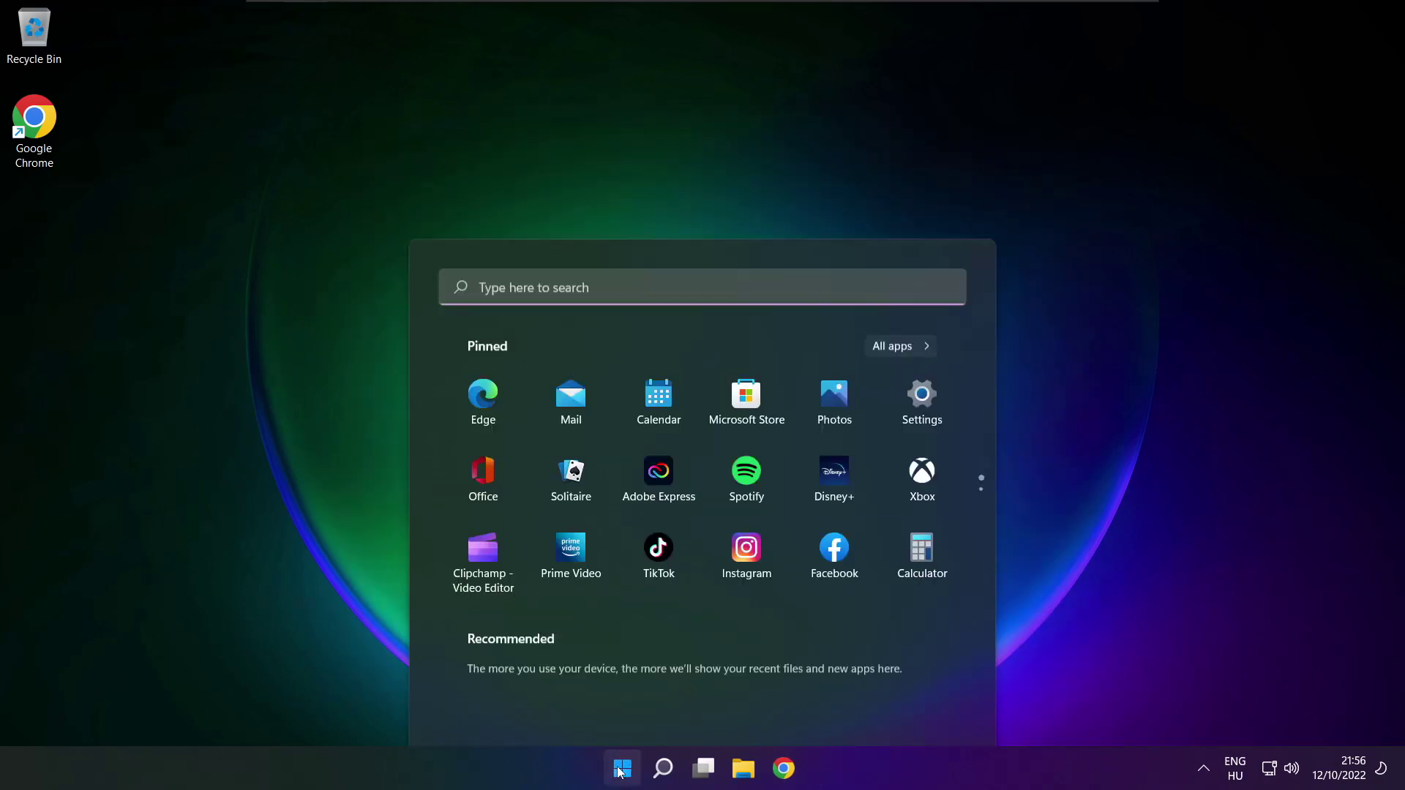
{"action": "left_click", "coordinate": [930, 705]}
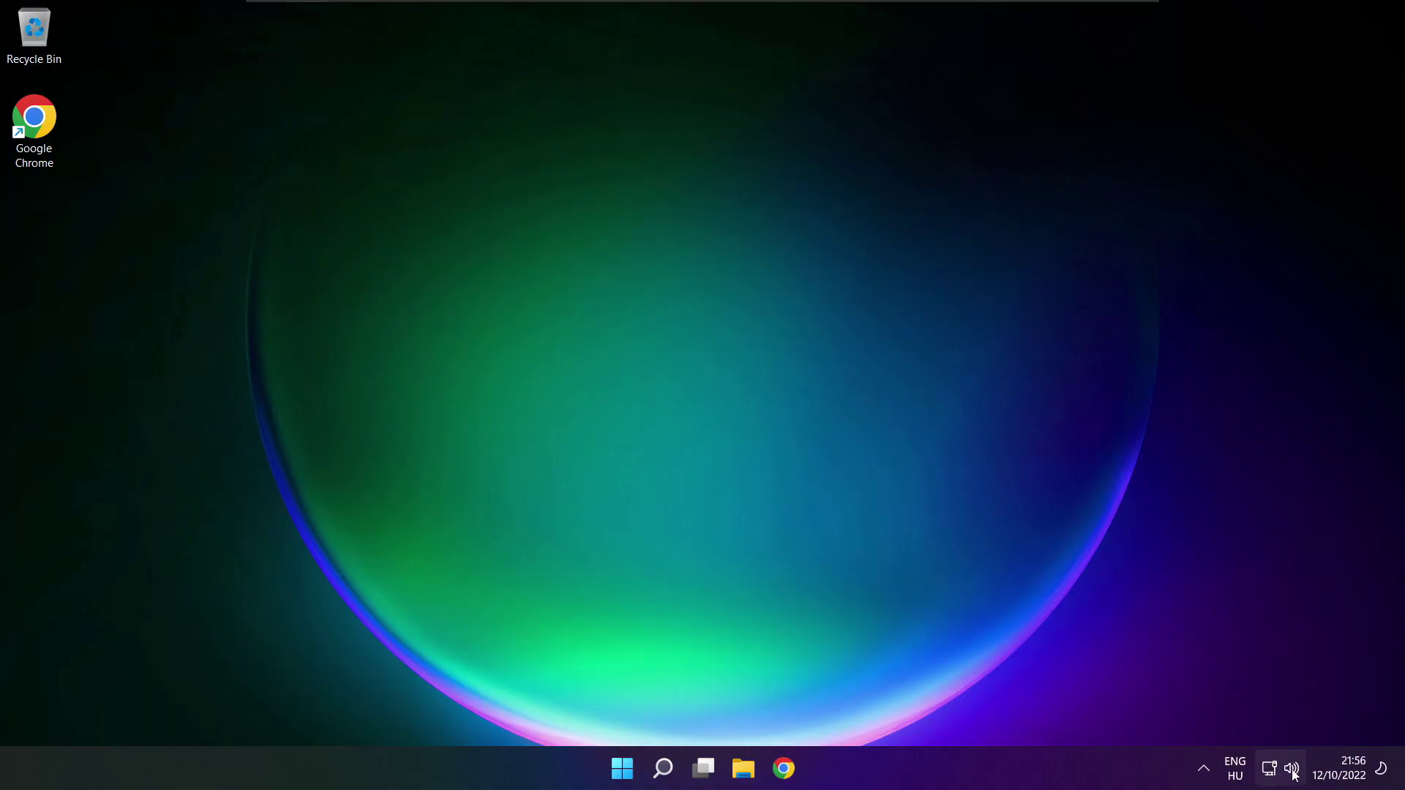
Open the Windows Sound settings and start troubleshooting common sound problems for output devices.
{"action": "right_click", "coordinate": [1292, 771]}
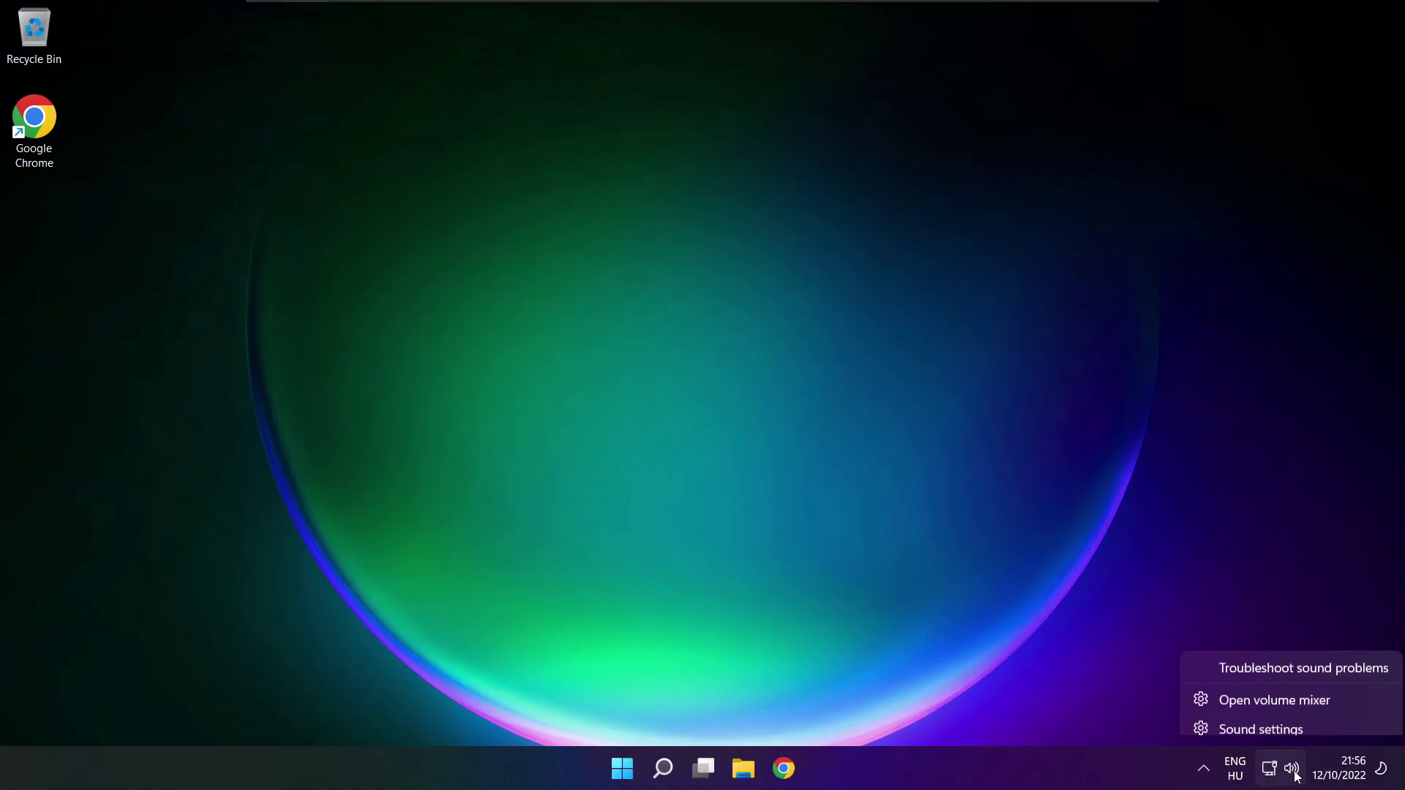
{"action": "left_click", "coordinate": [1313, 721]}
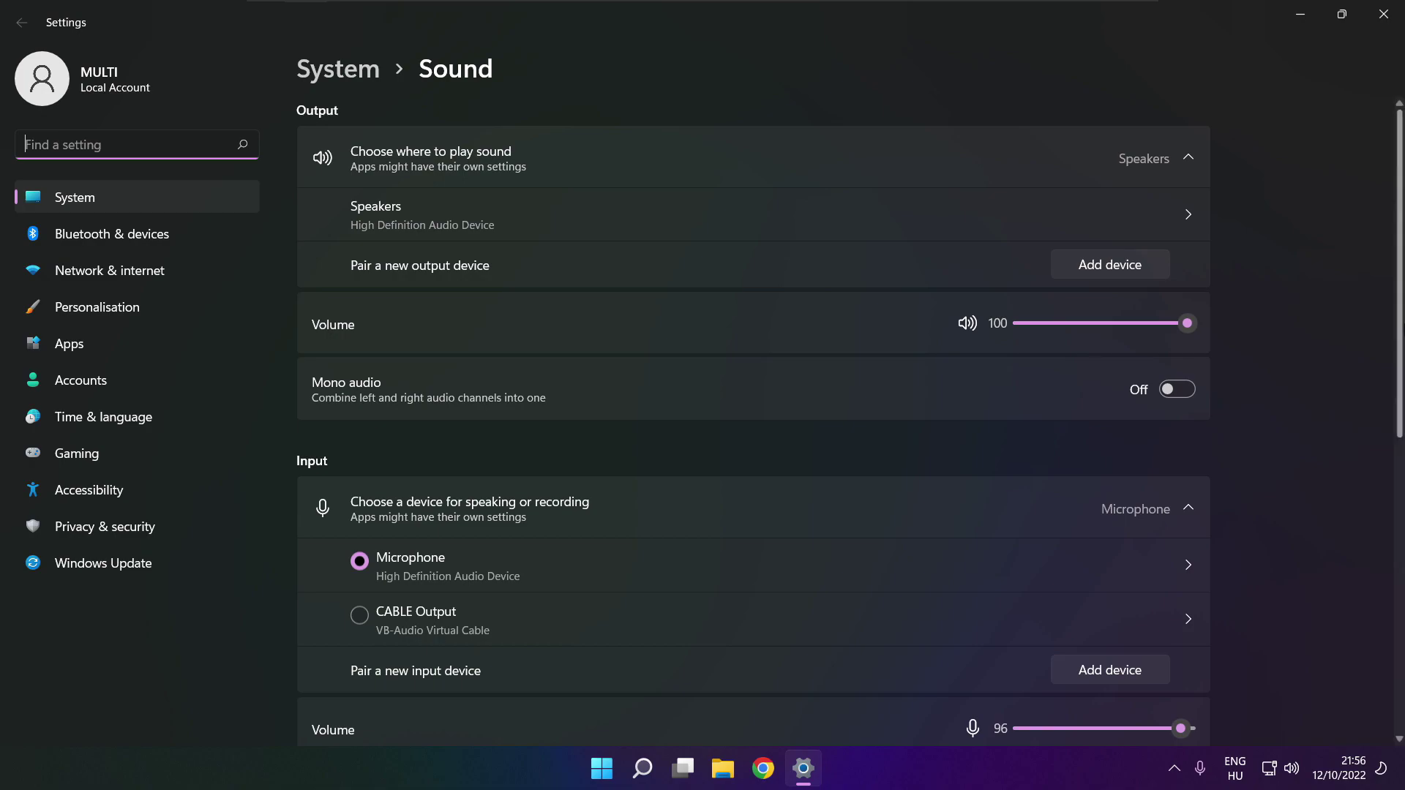
{"action": "scroll", "coordinate": [753, 423], "scroll_direction": "down", "scroll_amount": 6}
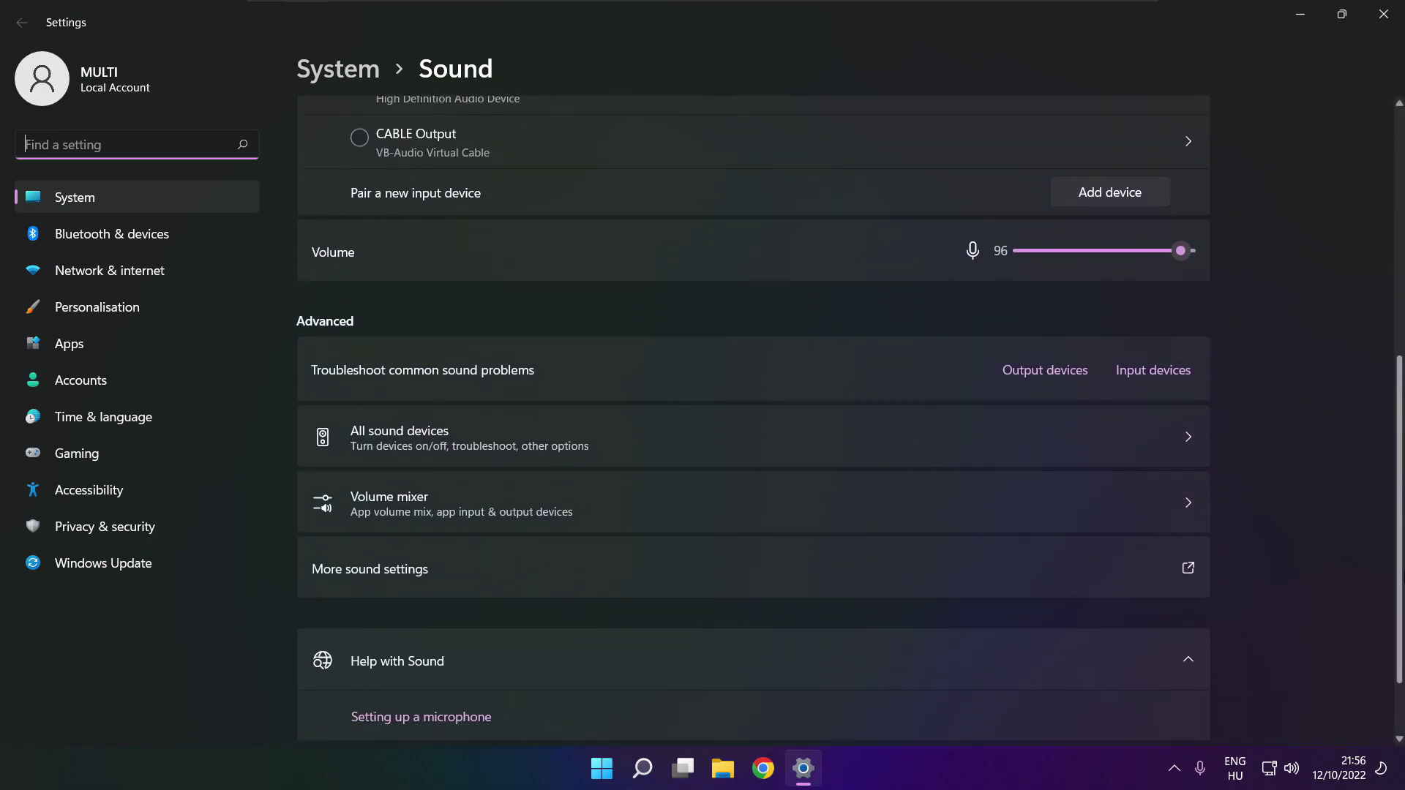
{"action": "scroll", "coordinate": [753, 422], "scroll_direction": "down", "scroll_amount": 2}
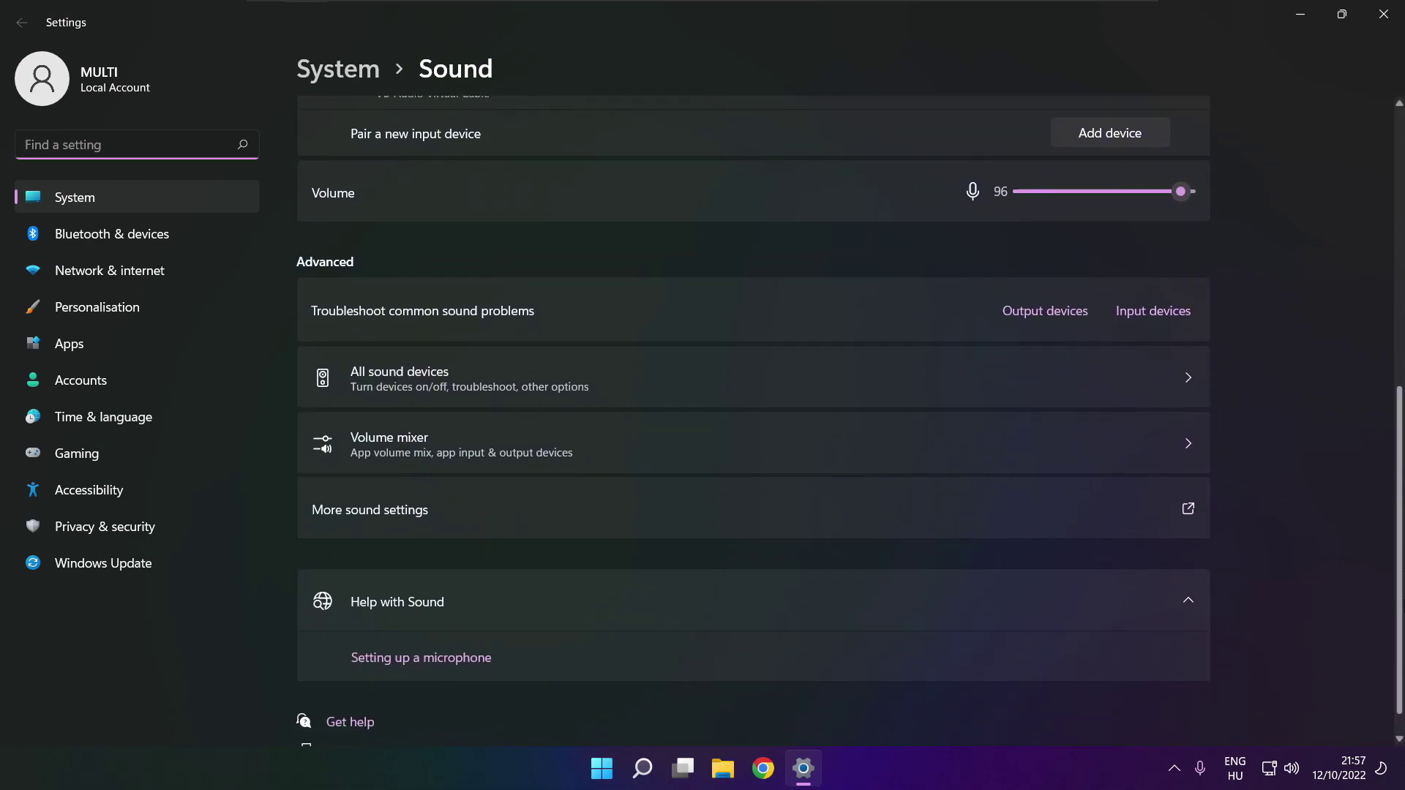
{"action": "scroll", "coordinate": [753, 426], "scroll_direction": "down", "scroll_amount": 1}
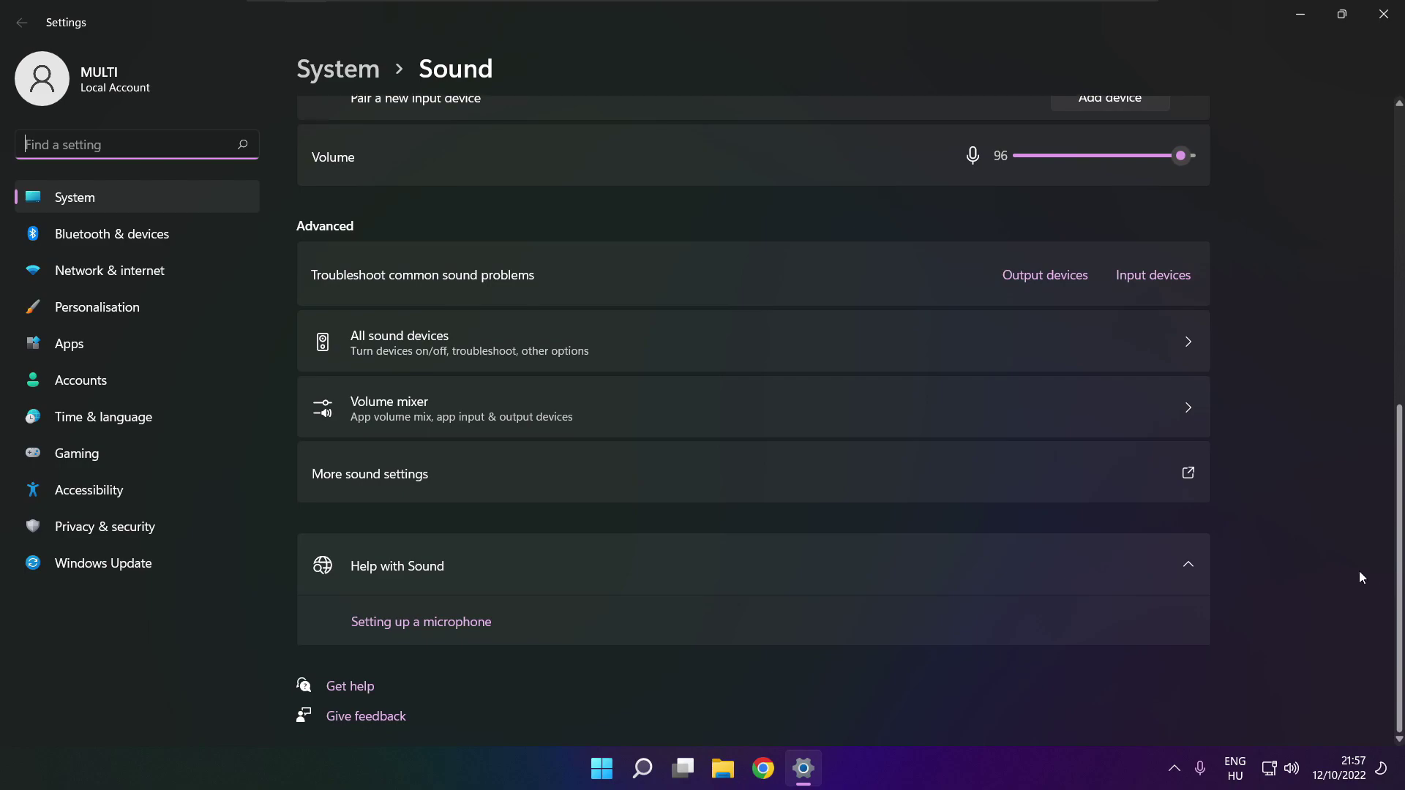
{"action": "left_click", "coordinate": [1052, 281]}
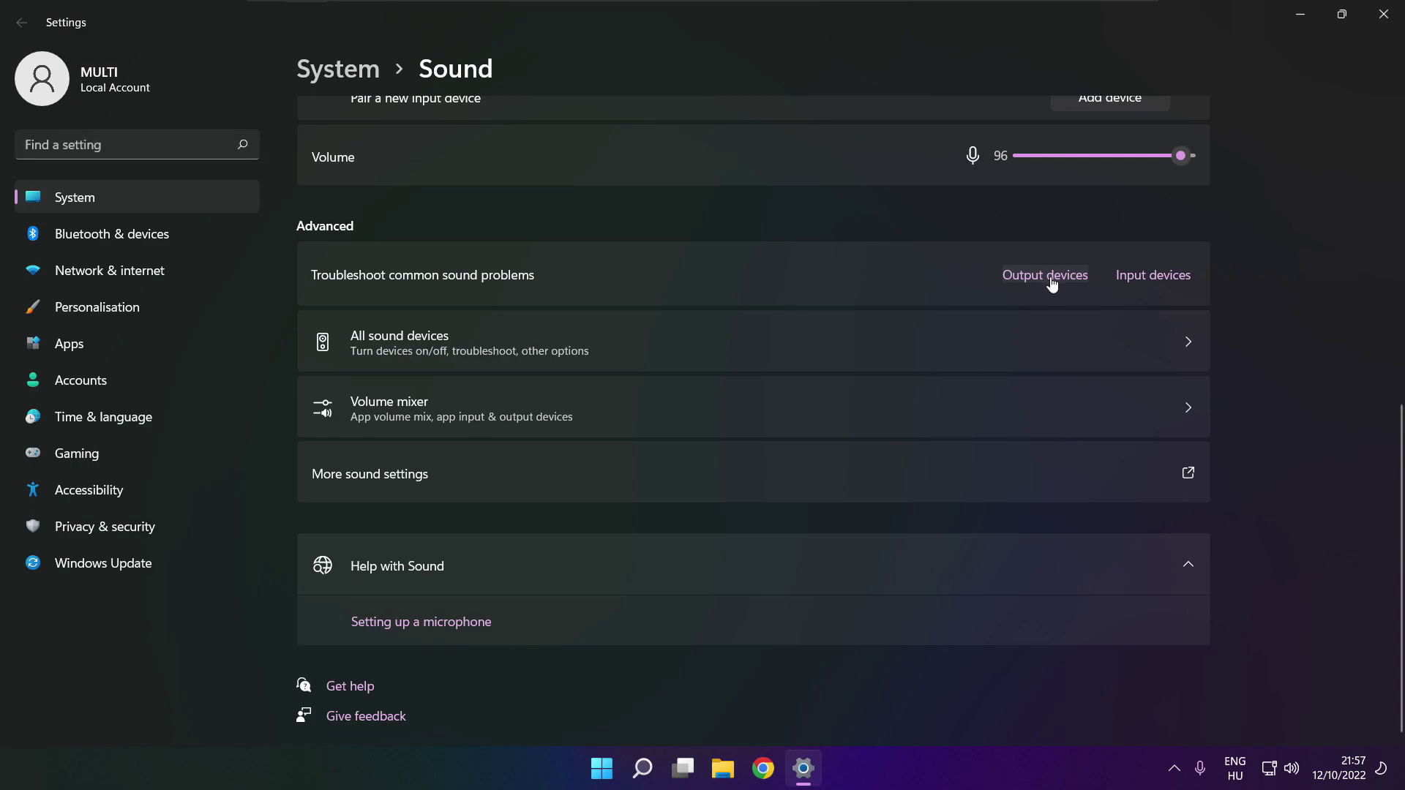